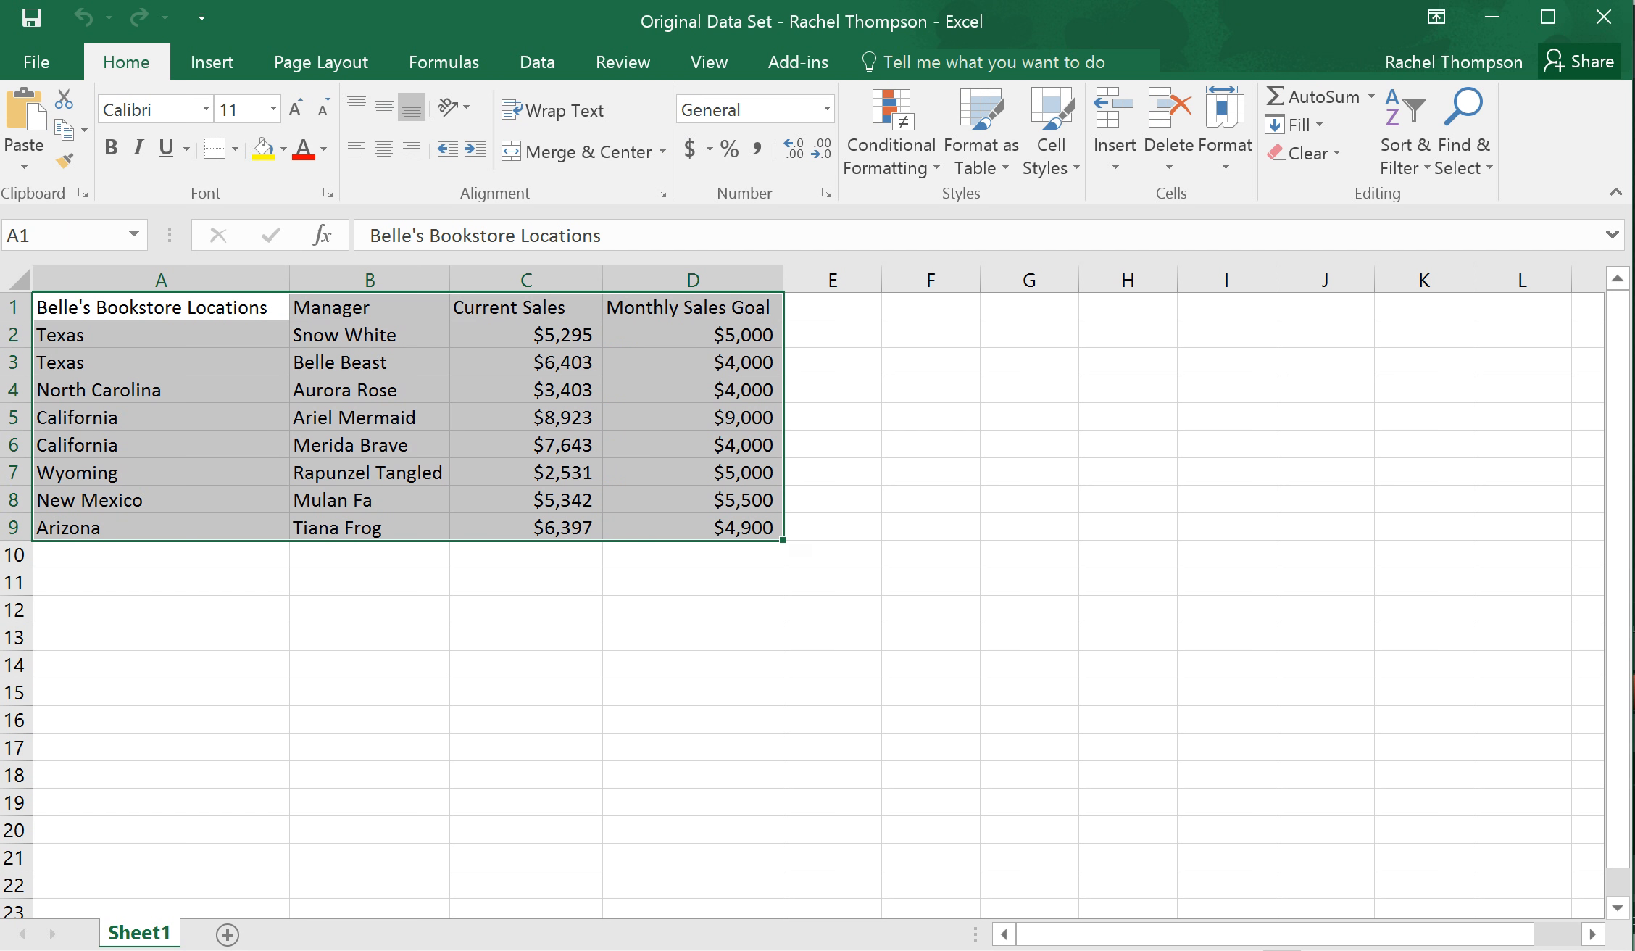
Format the range A1:D9 as a table with headers, using the first black Medium table style
{"action": "left_click", "coordinate": [981, 134]}
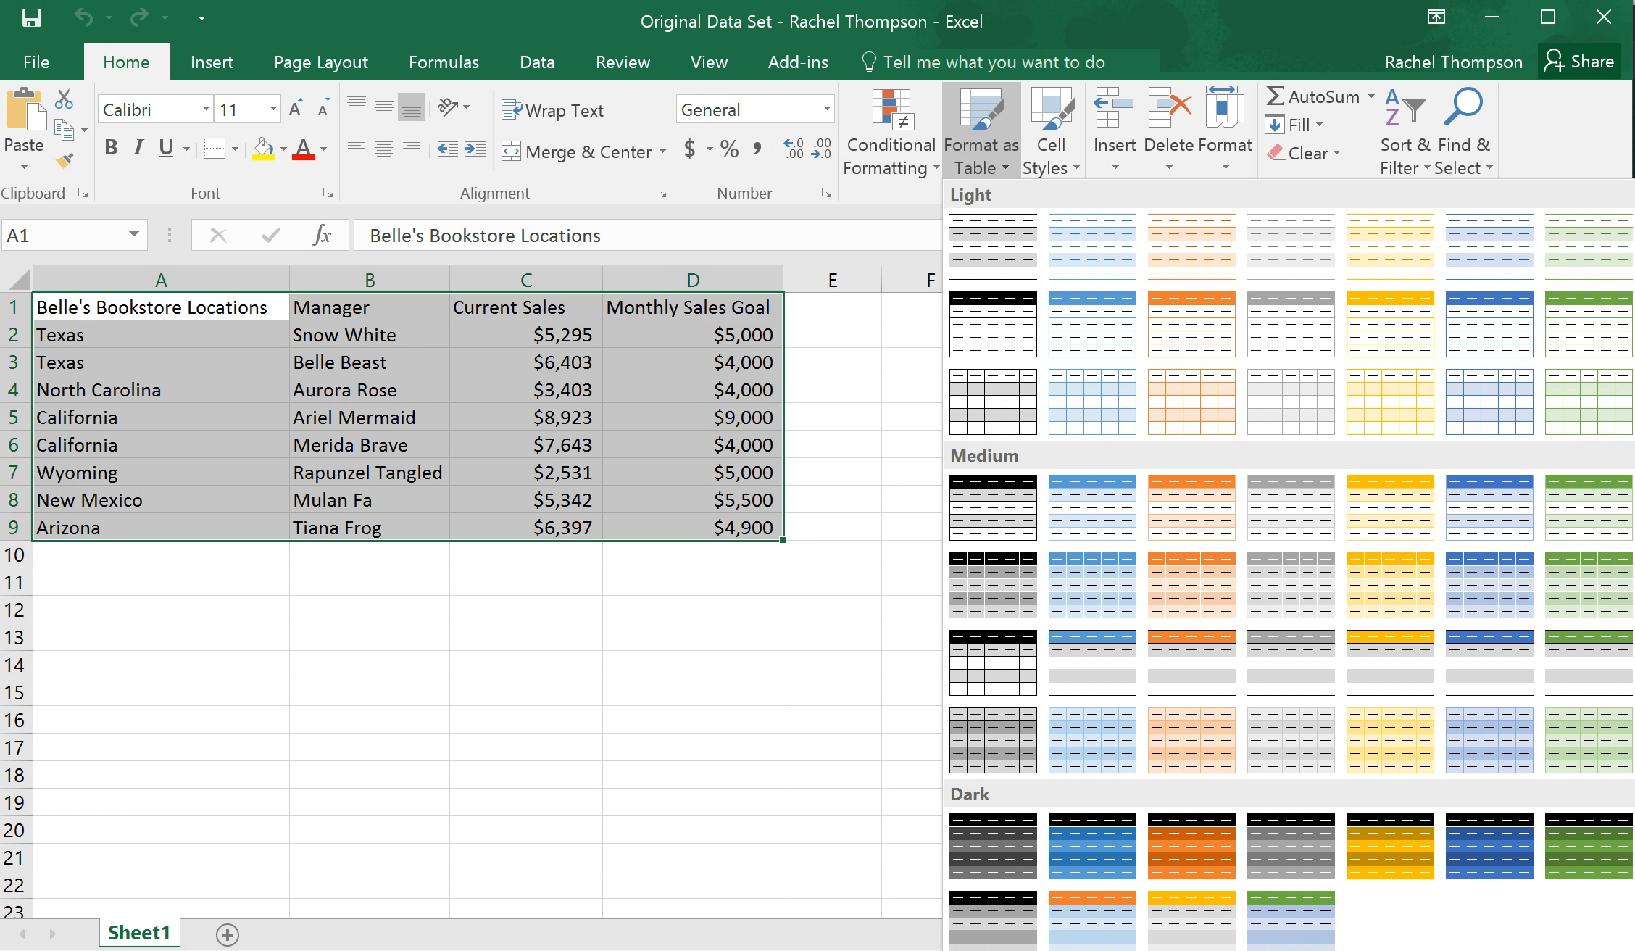
{"action": "left_click", "coordinate": [993, 506]}
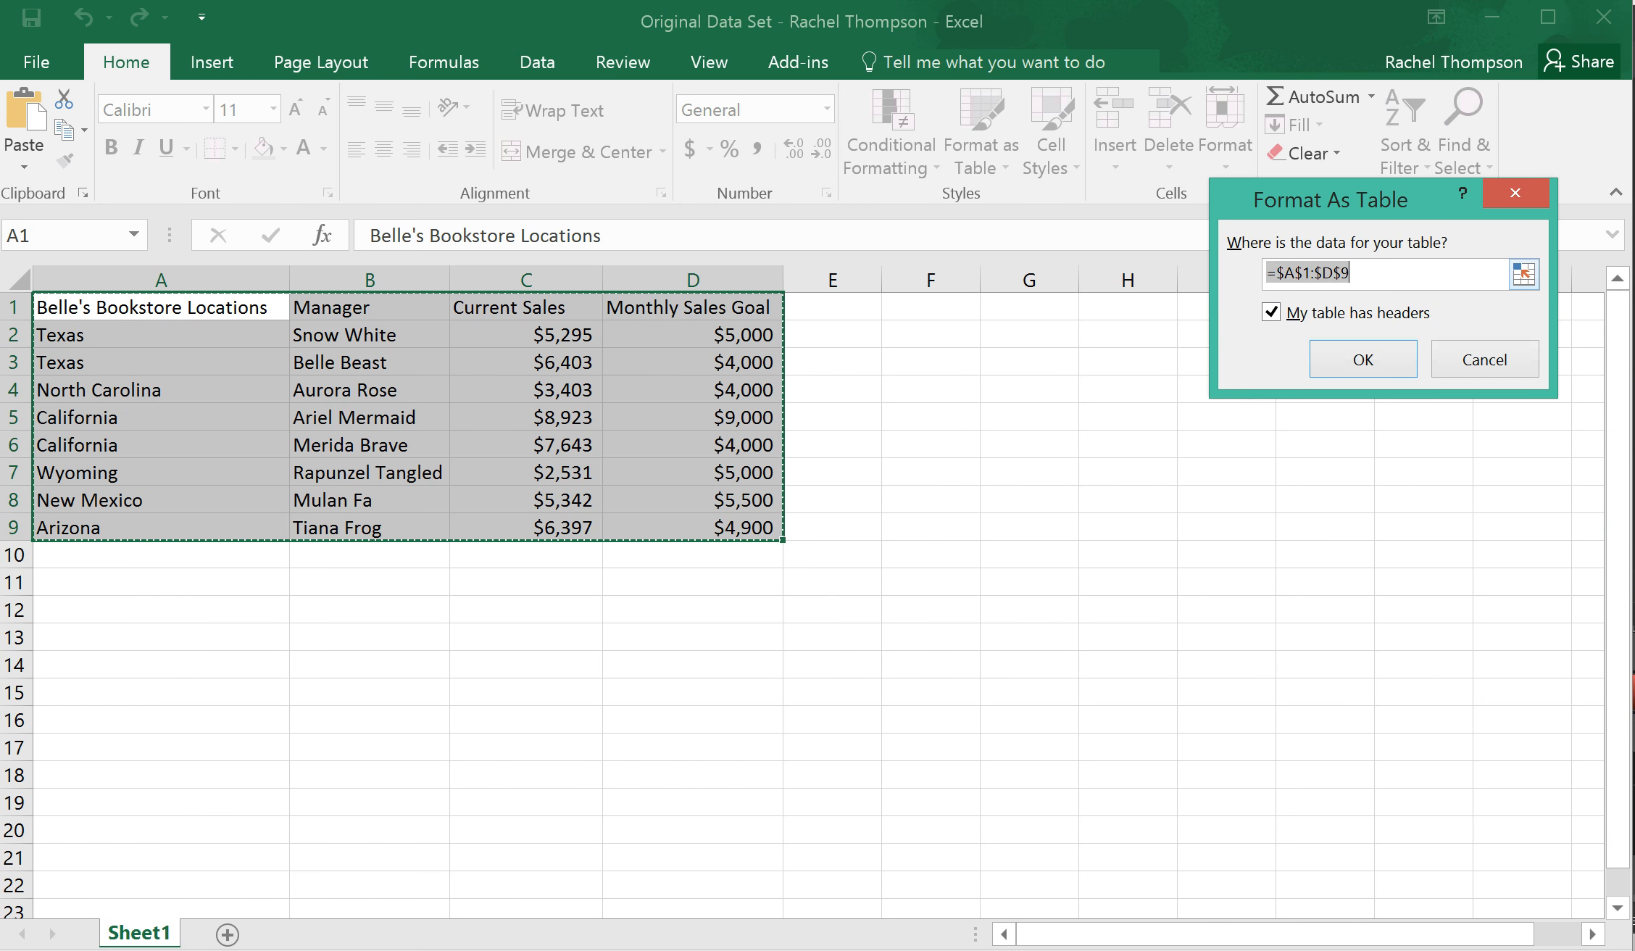
{"action": "left_click", "coordinate": [1363, 360]}
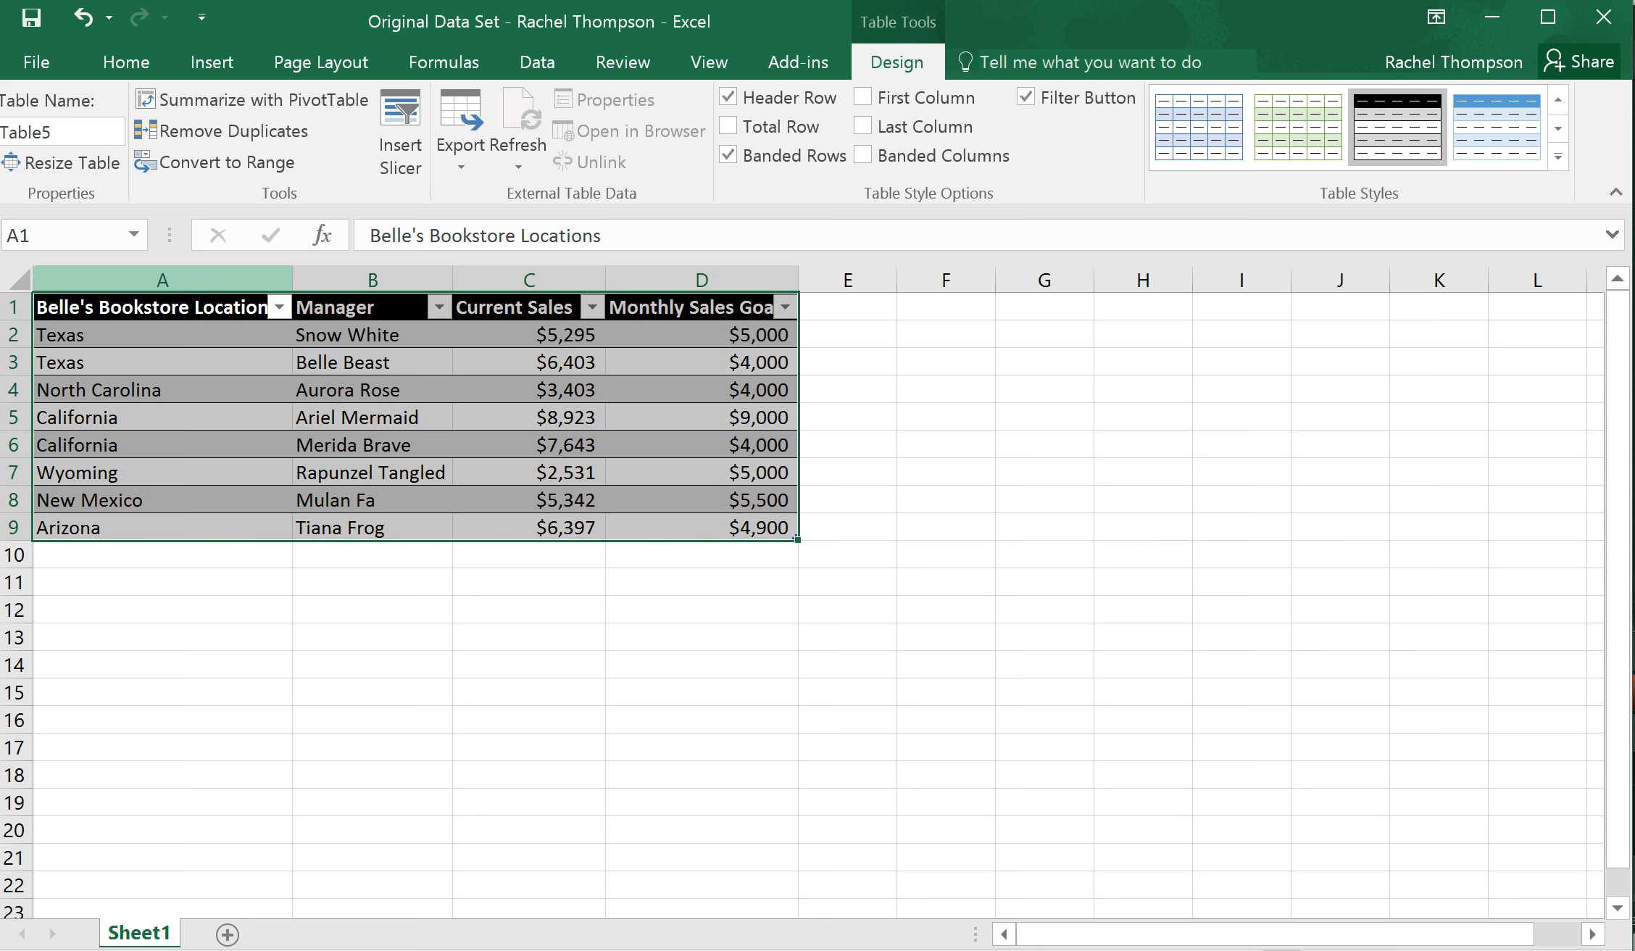
Widen columns A and D so their full header texts fit beside the filter arrows
{"action": "left_click", "coordinate": [162, 280]}
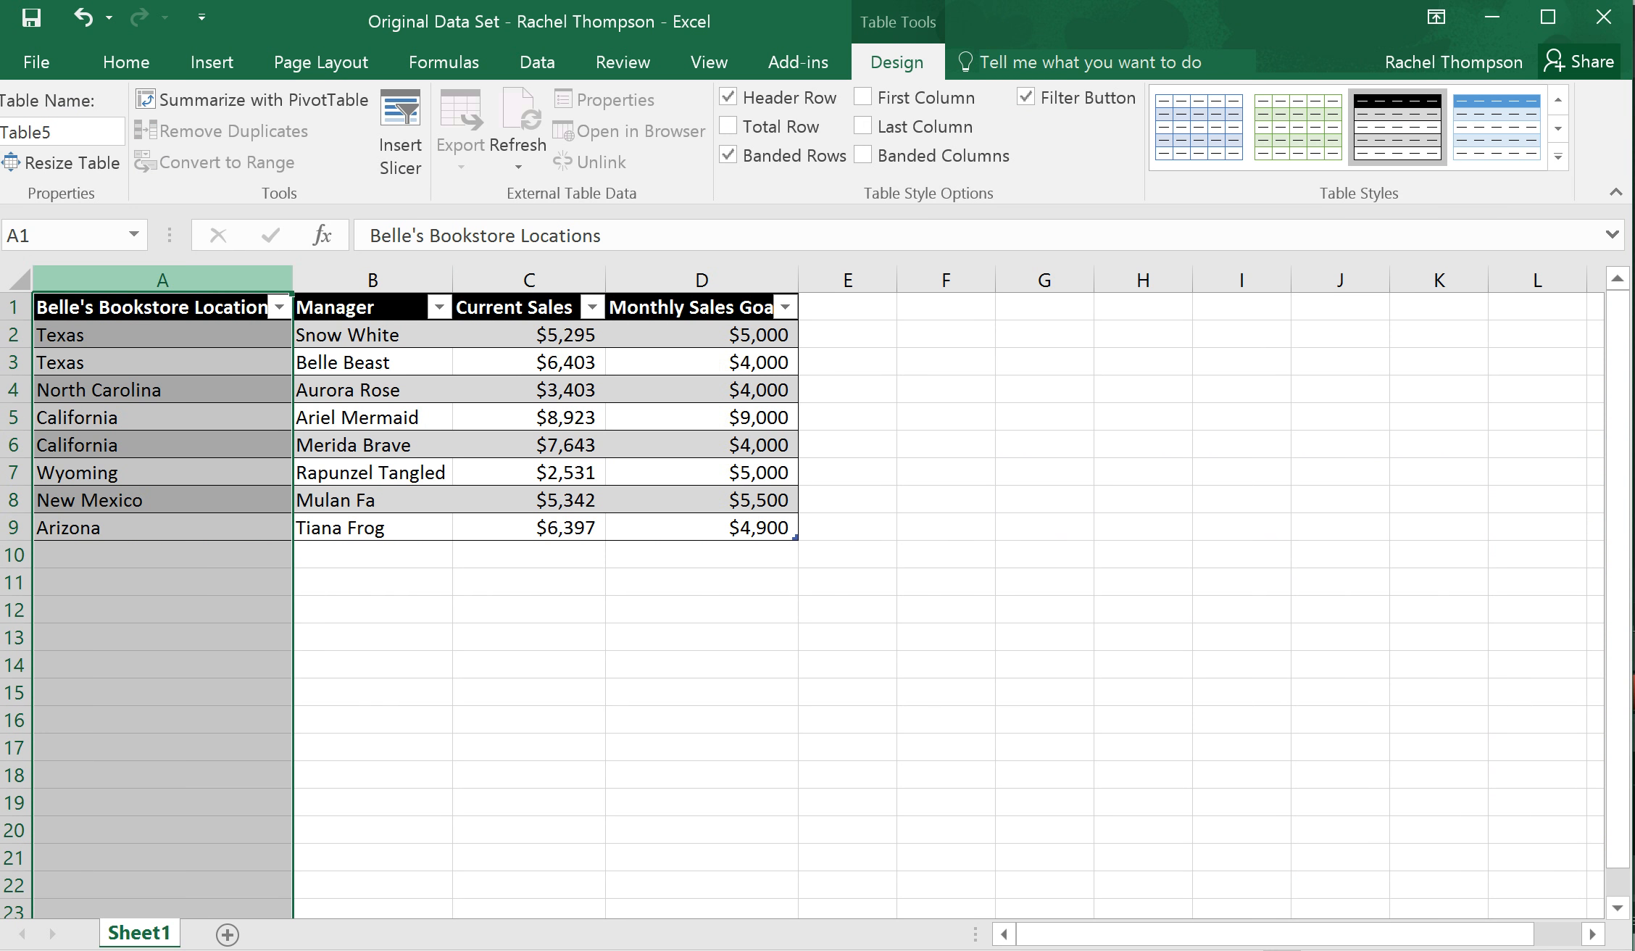
{"action": "left_click_drag", "start_coordinate": [292, 279], "coordinate": [318, 280]}
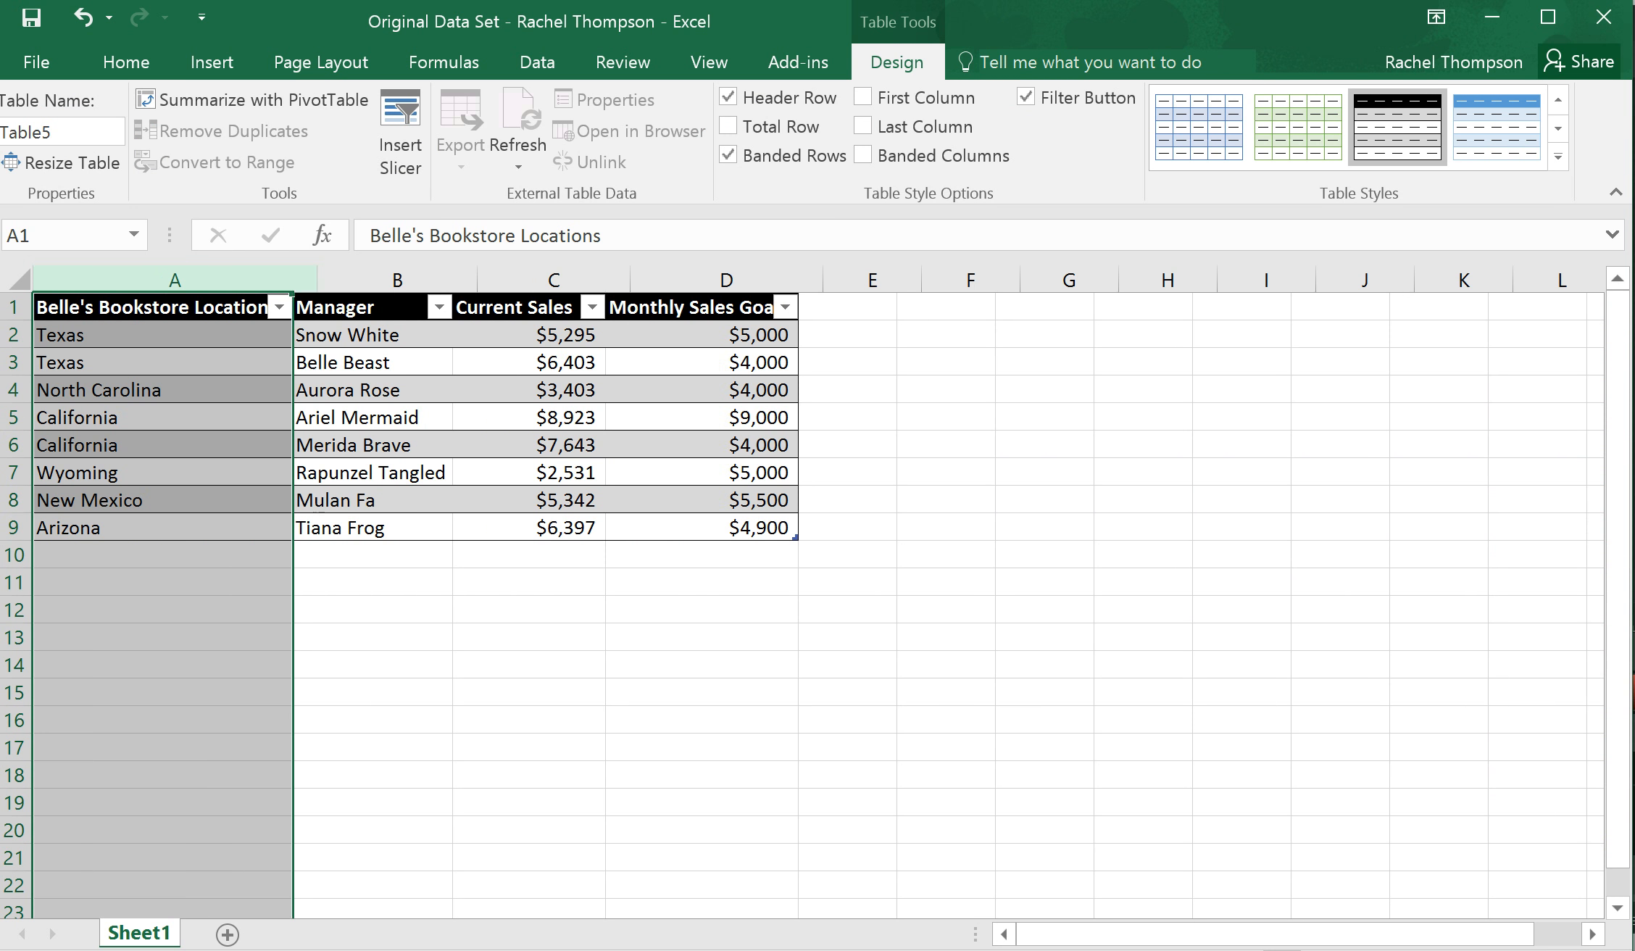
{"action": "left_click", "coordinate": [727, 280]}
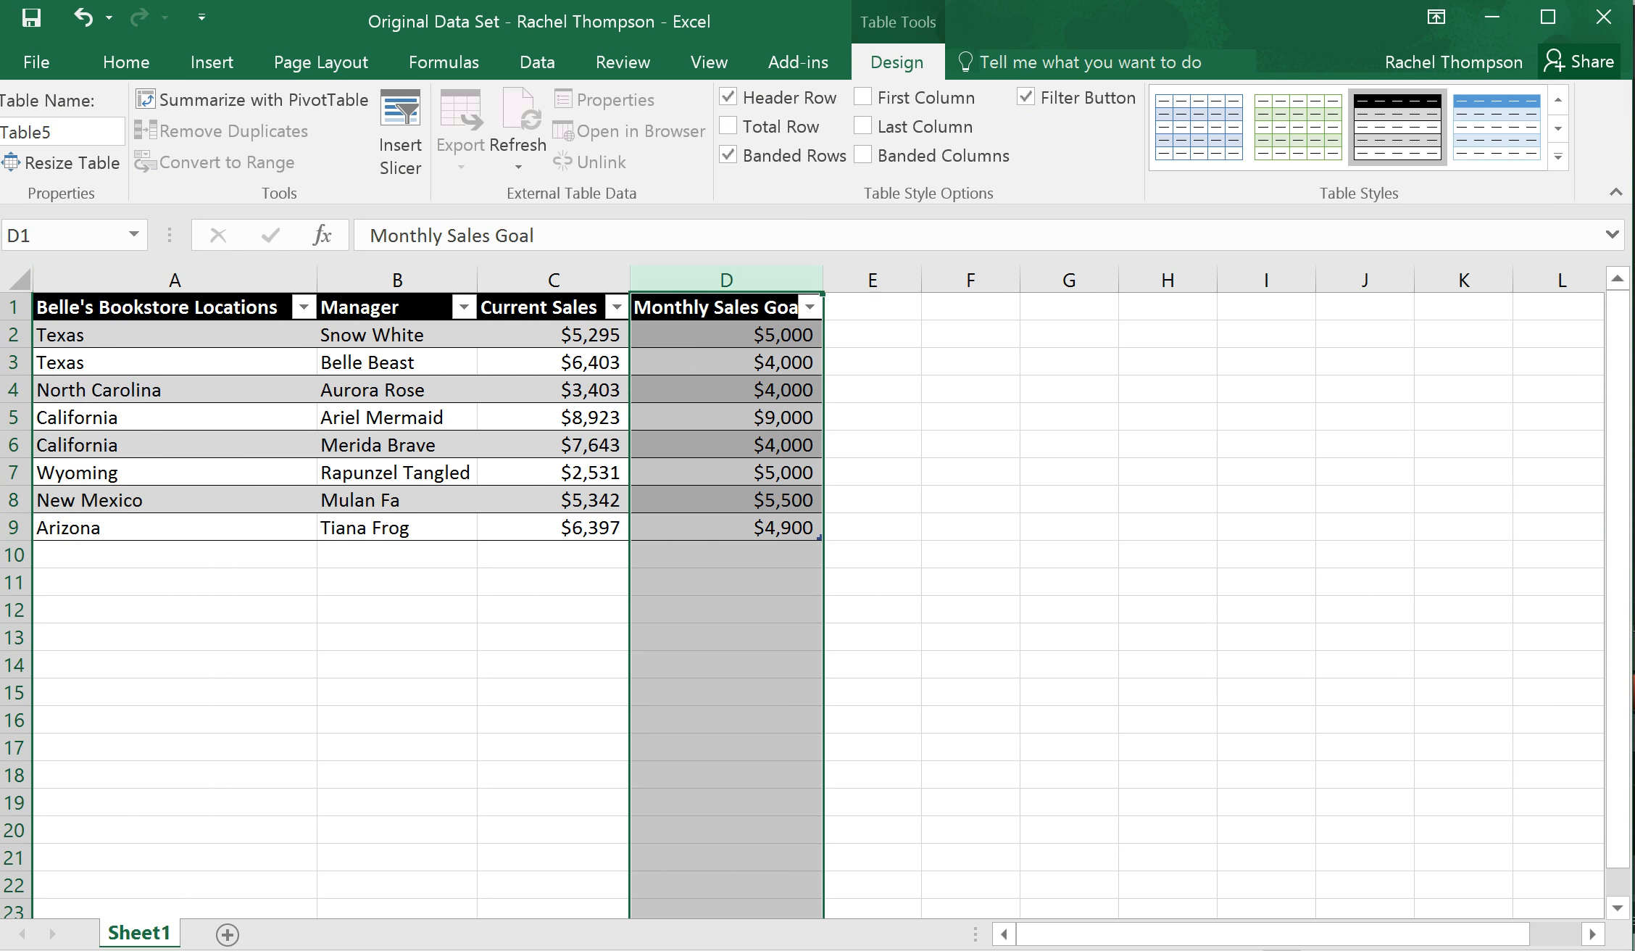
{"action": "left_click_drag", "start_coordinate": [823, 280], "coordinate": [845, 280]}
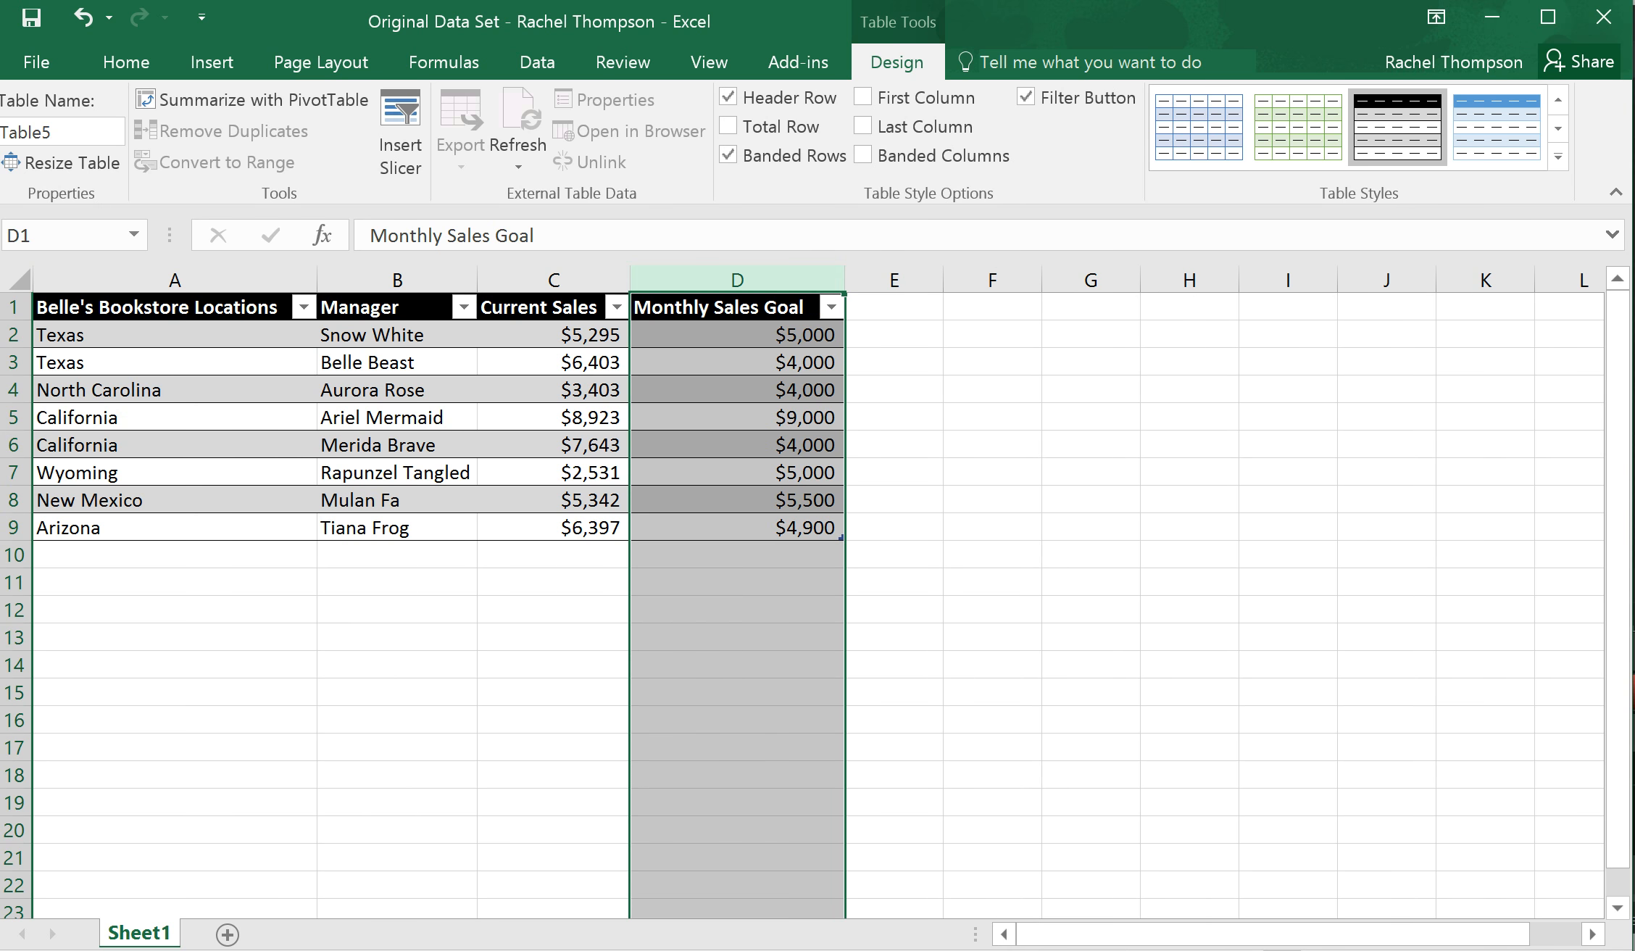
{"action": "left_click", "coordinate": [554, 500]}
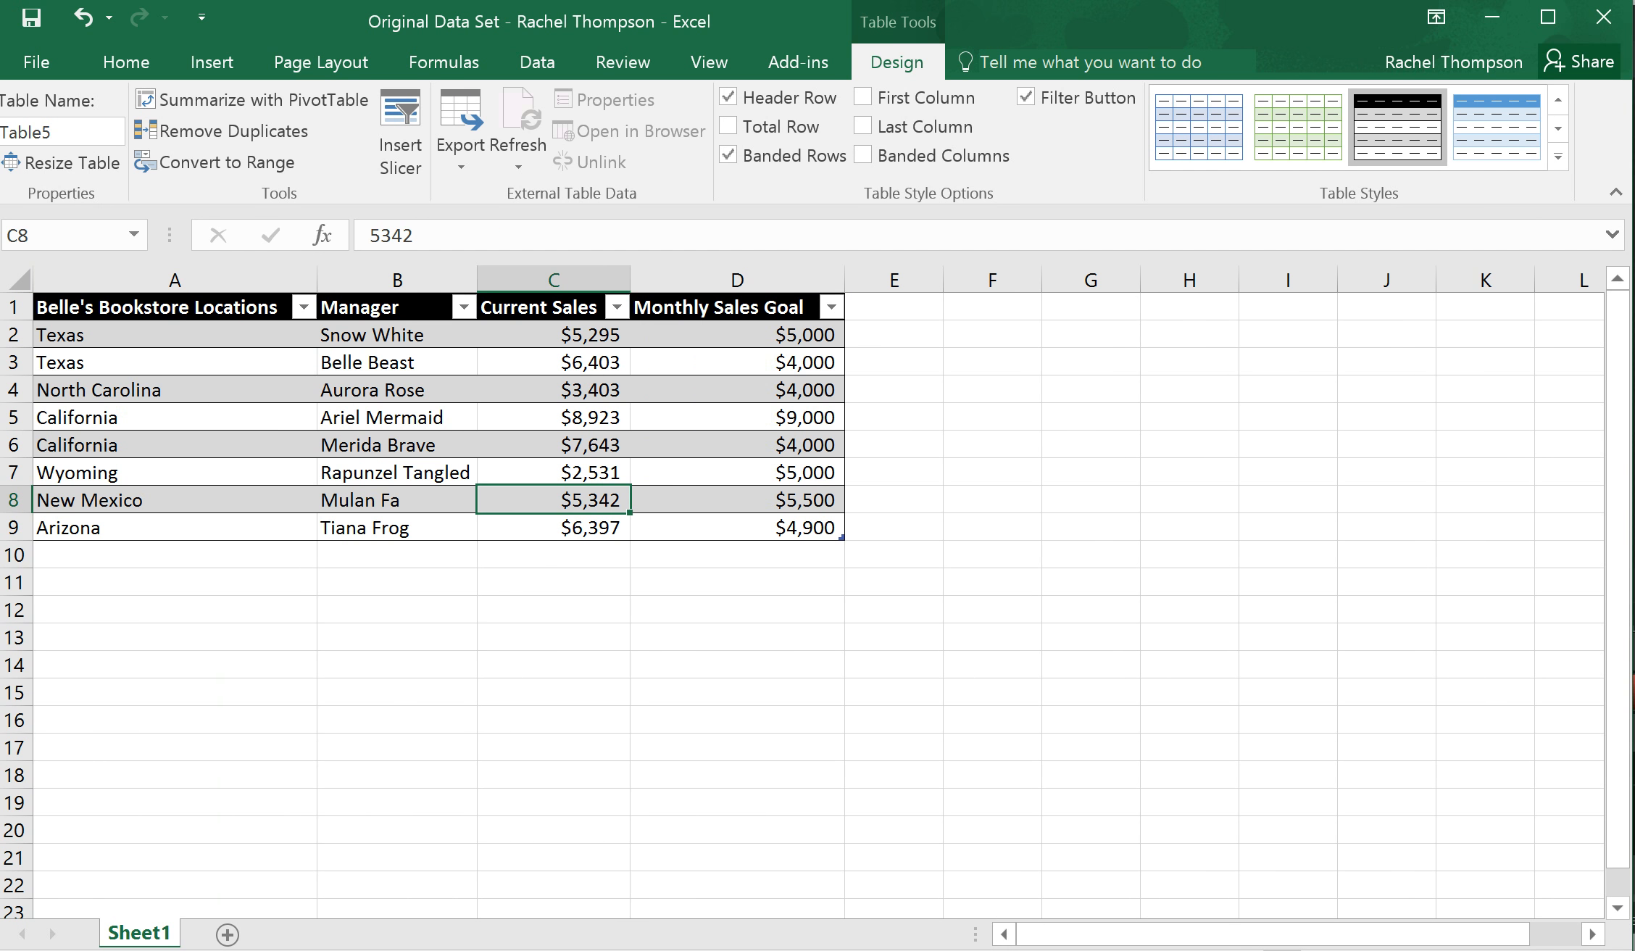
Extend the table down to row 12 and insert two more blank table rows at row 10
{"action": "left_click_drag", "start_coordinate": [842, 537], "coordinate": [843, 622]}
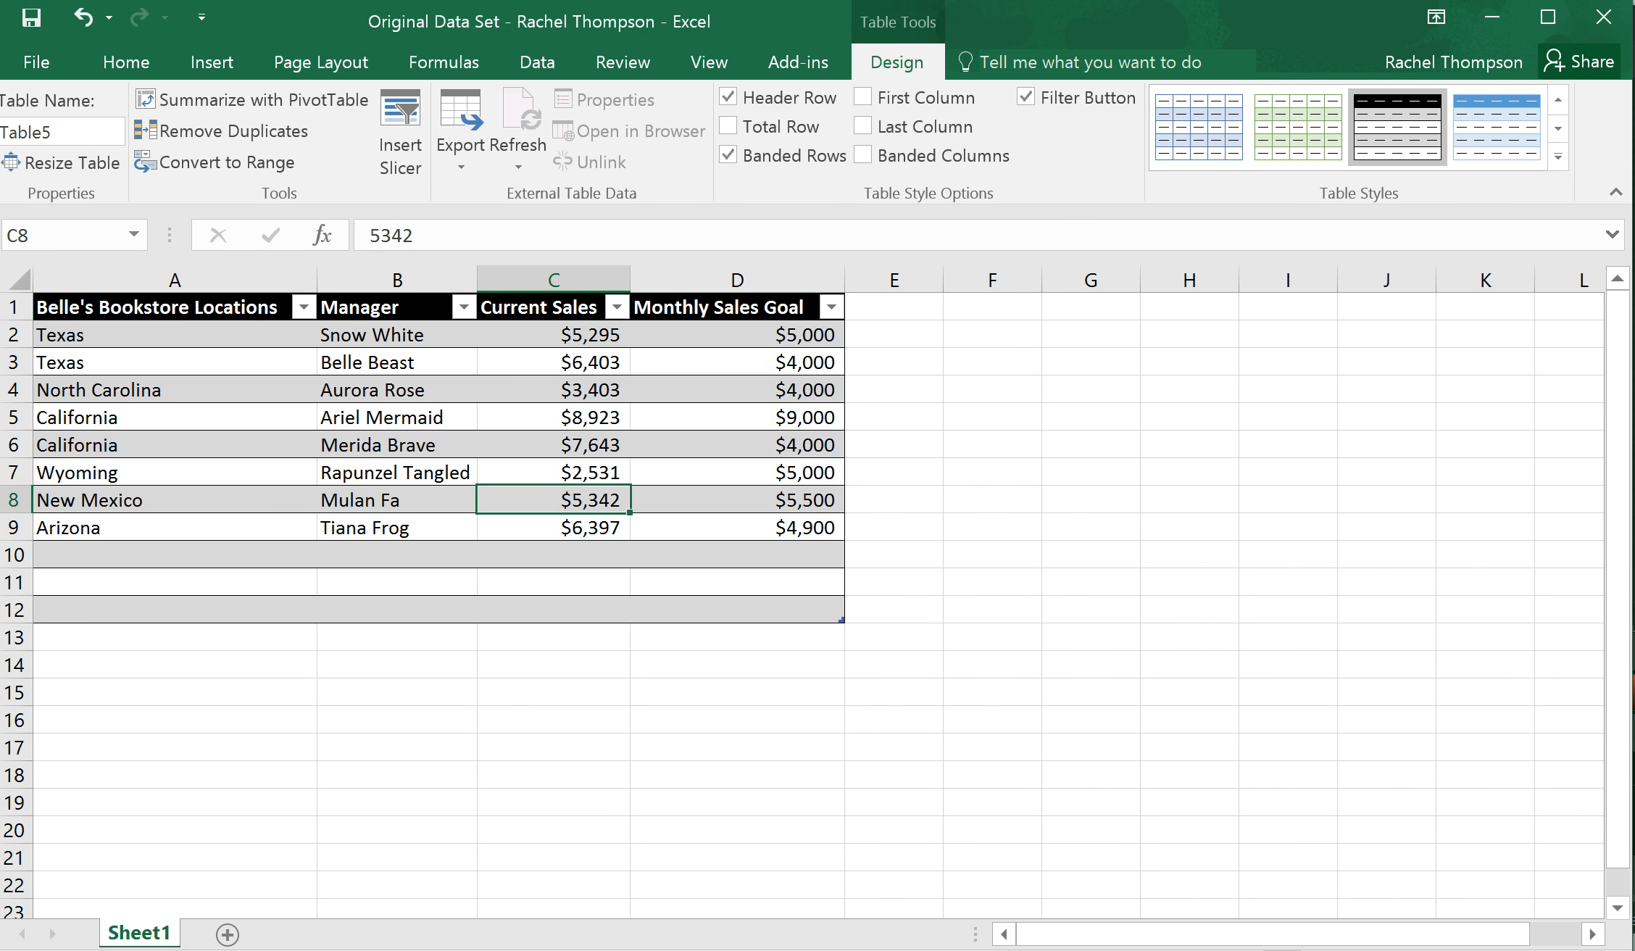
{"action": "left_click", "coordinate": [737, 554]}
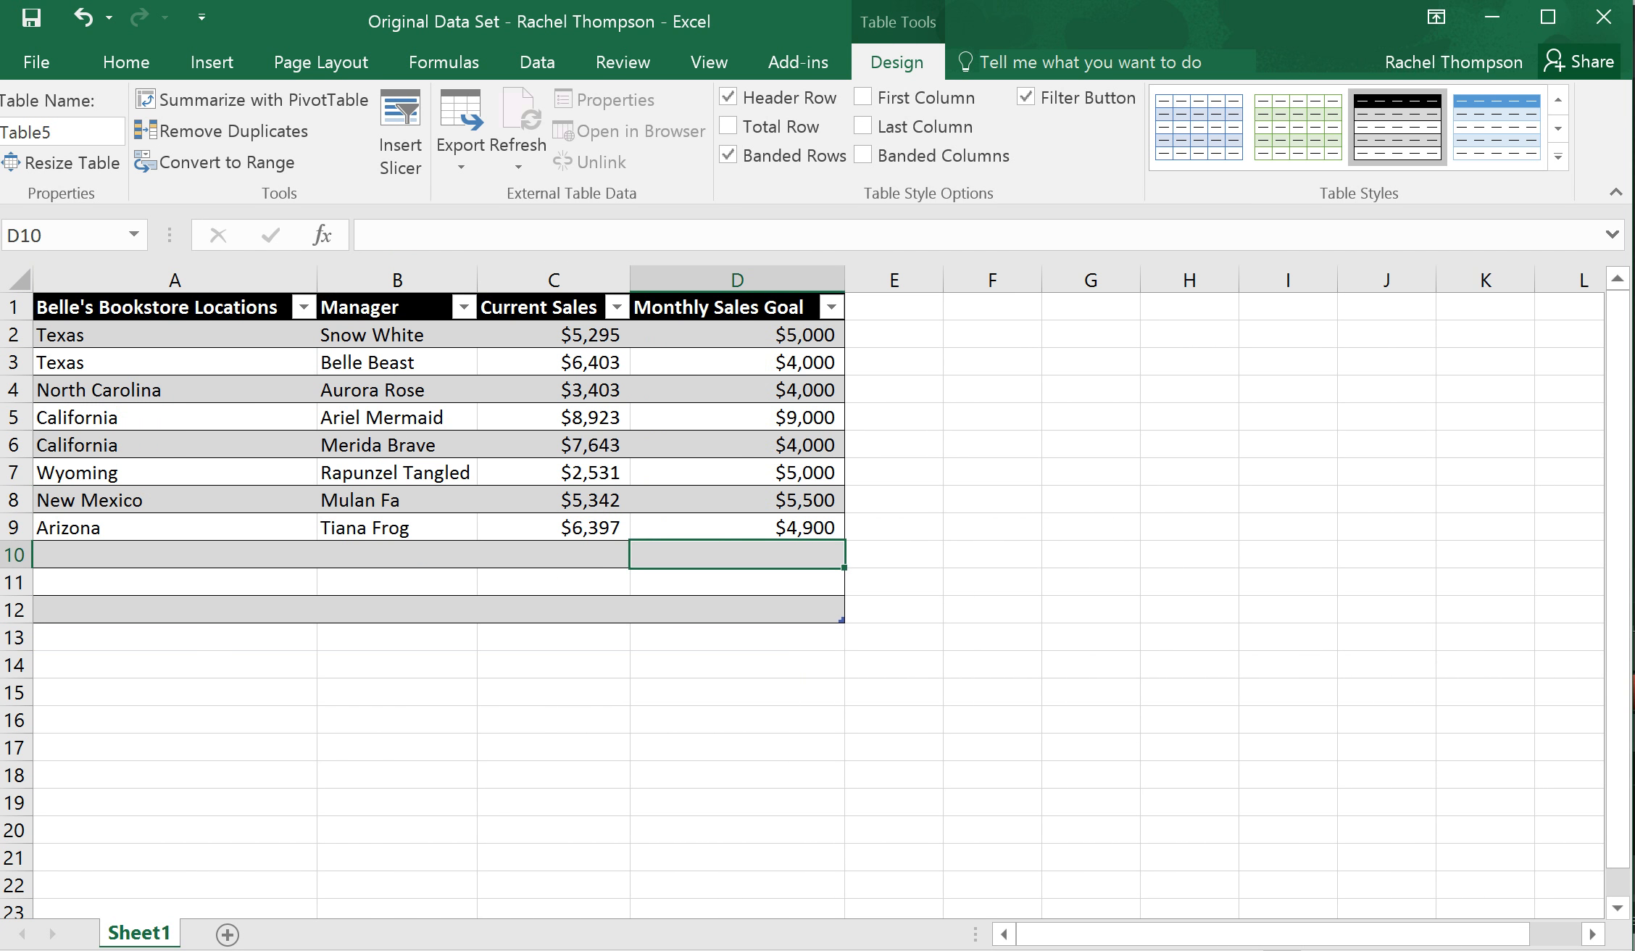
{"action": "left_click", "coordinate": [126, 62]}
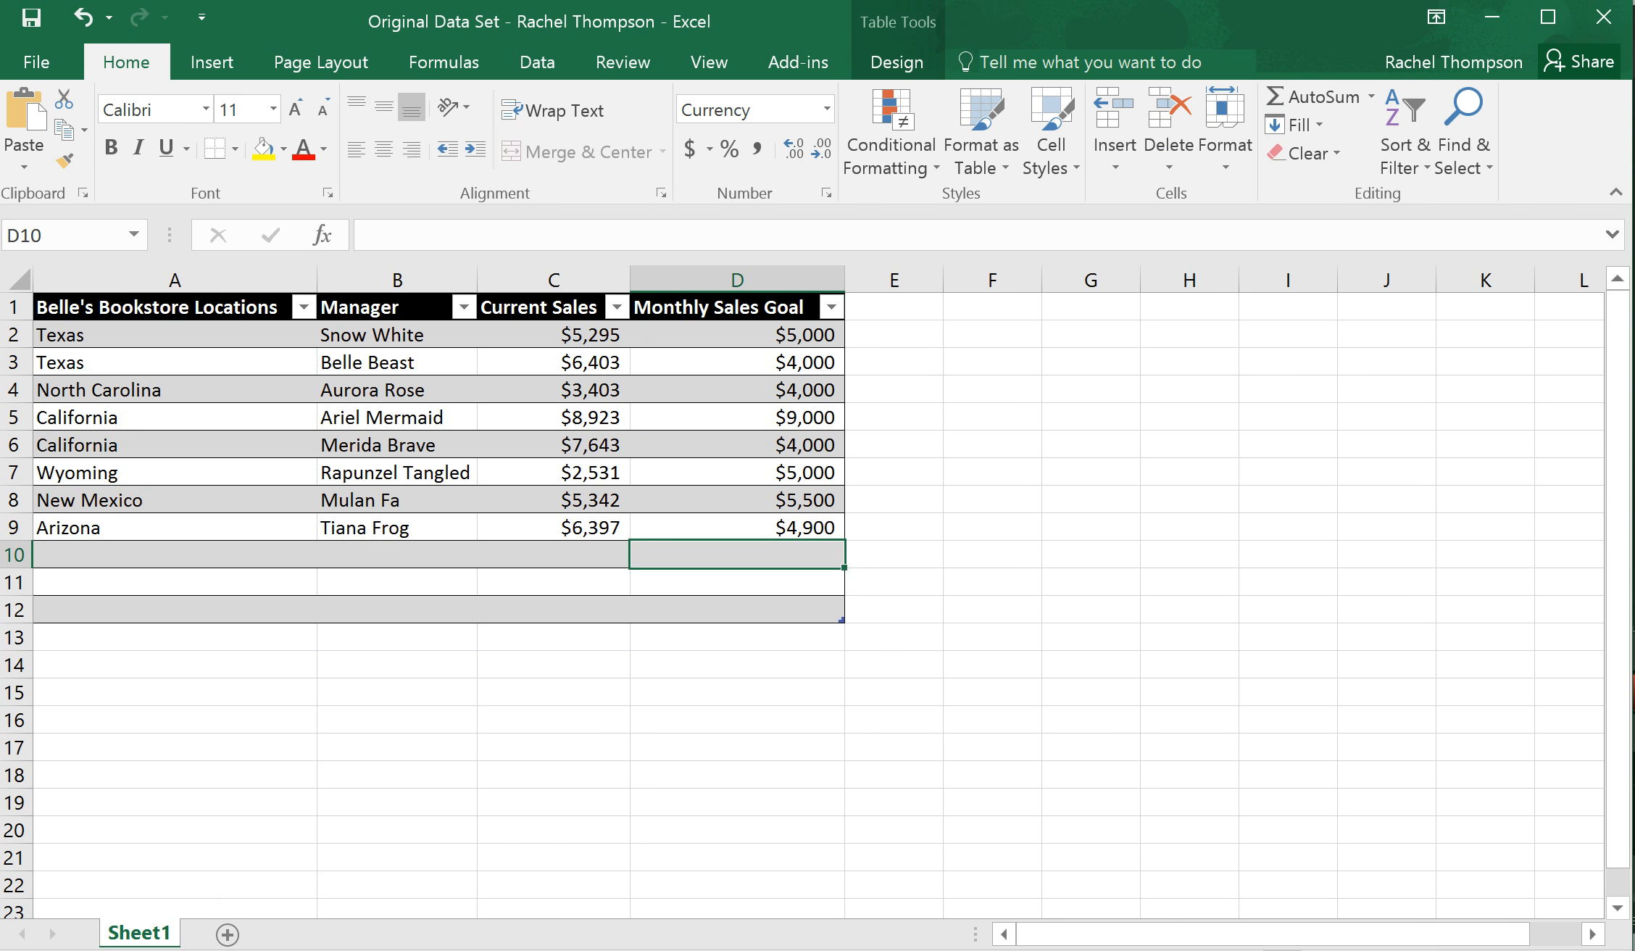
{"action": "left_click", "coordinate": [1115, 163]}
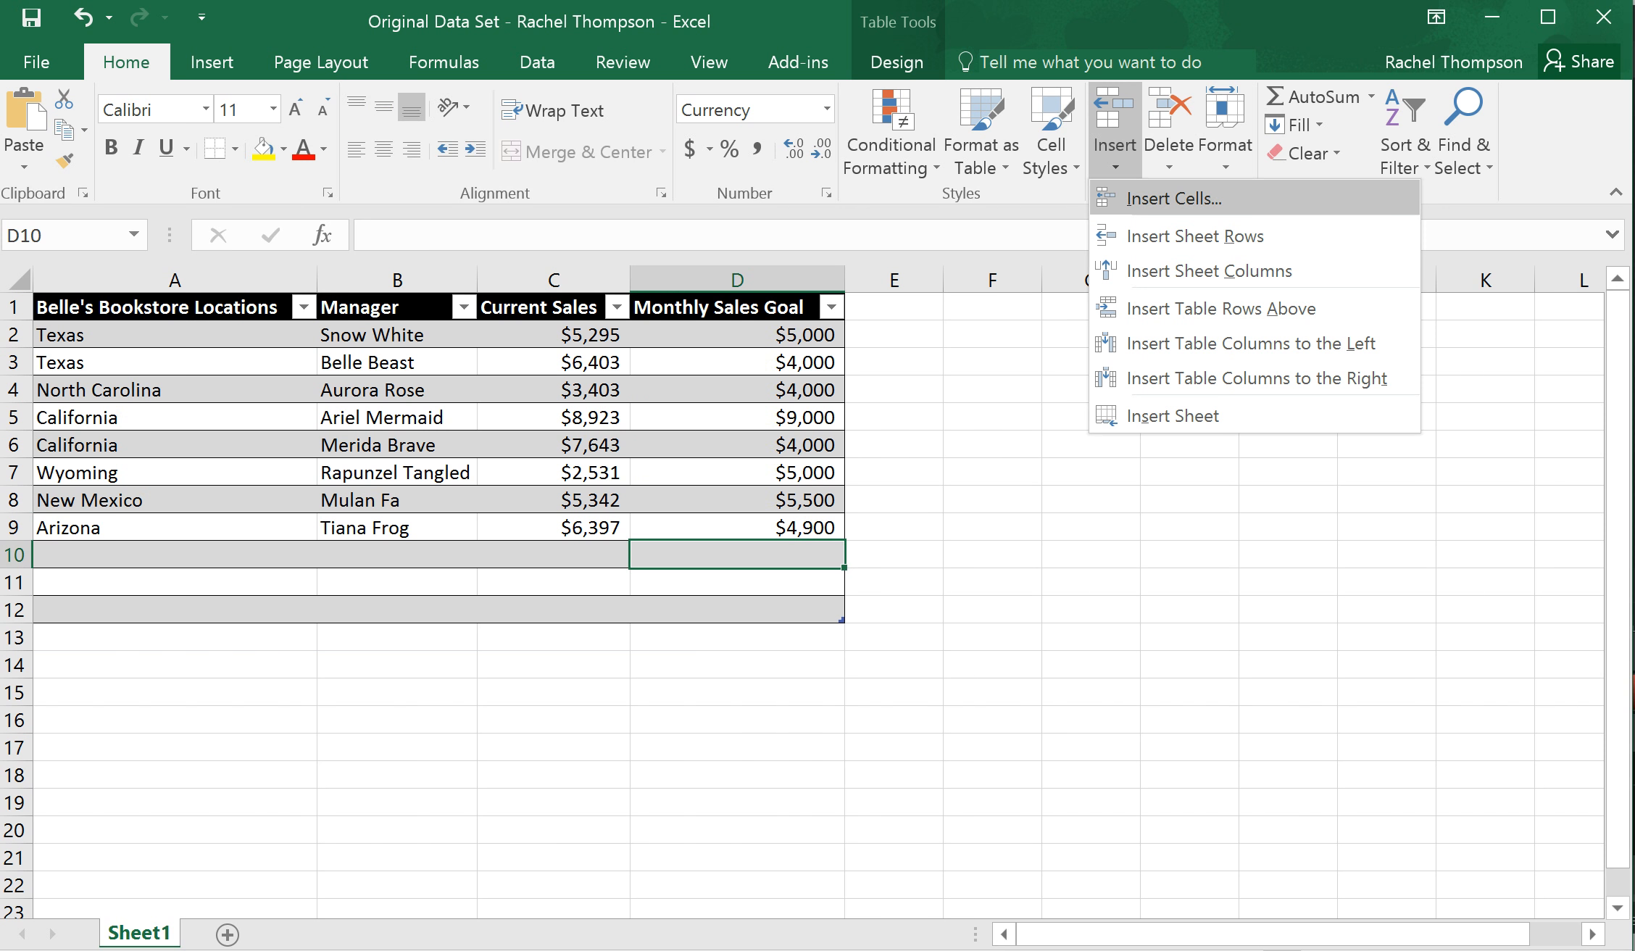
{"action": "left_click", "coordinate": [1115, 163]}
{"action": "left_click", "coordinate": [1115, 163]}
{"action": "left_click", "coordinate": [1163, 198]}
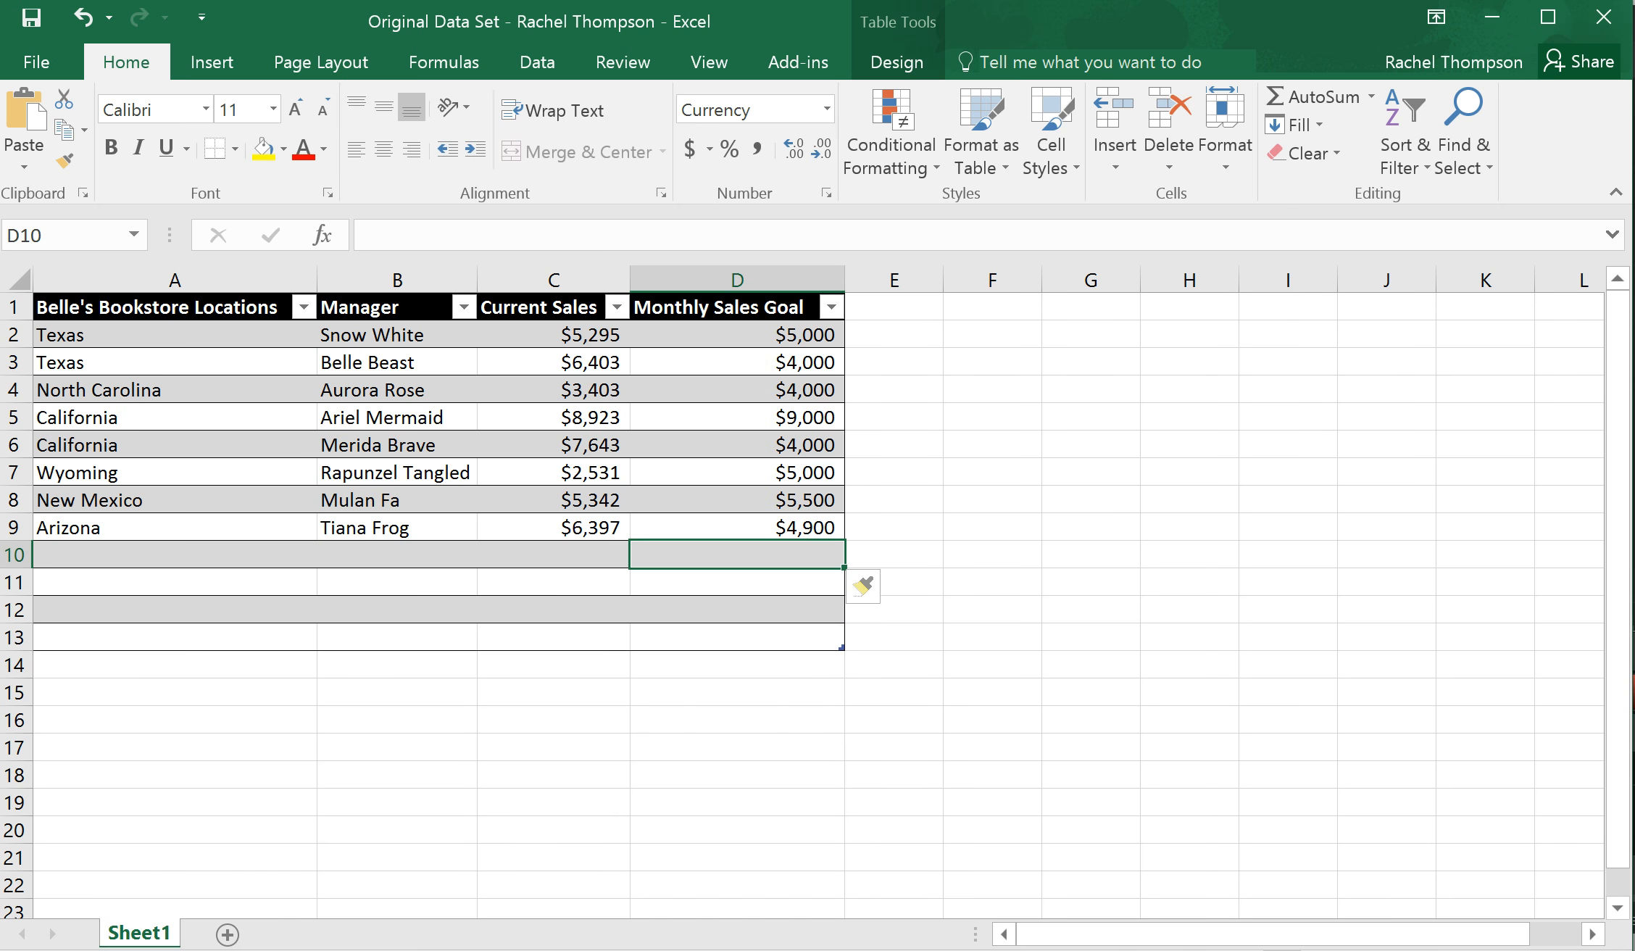
{"action": "left_click", "coordinate": [1115, 163]}
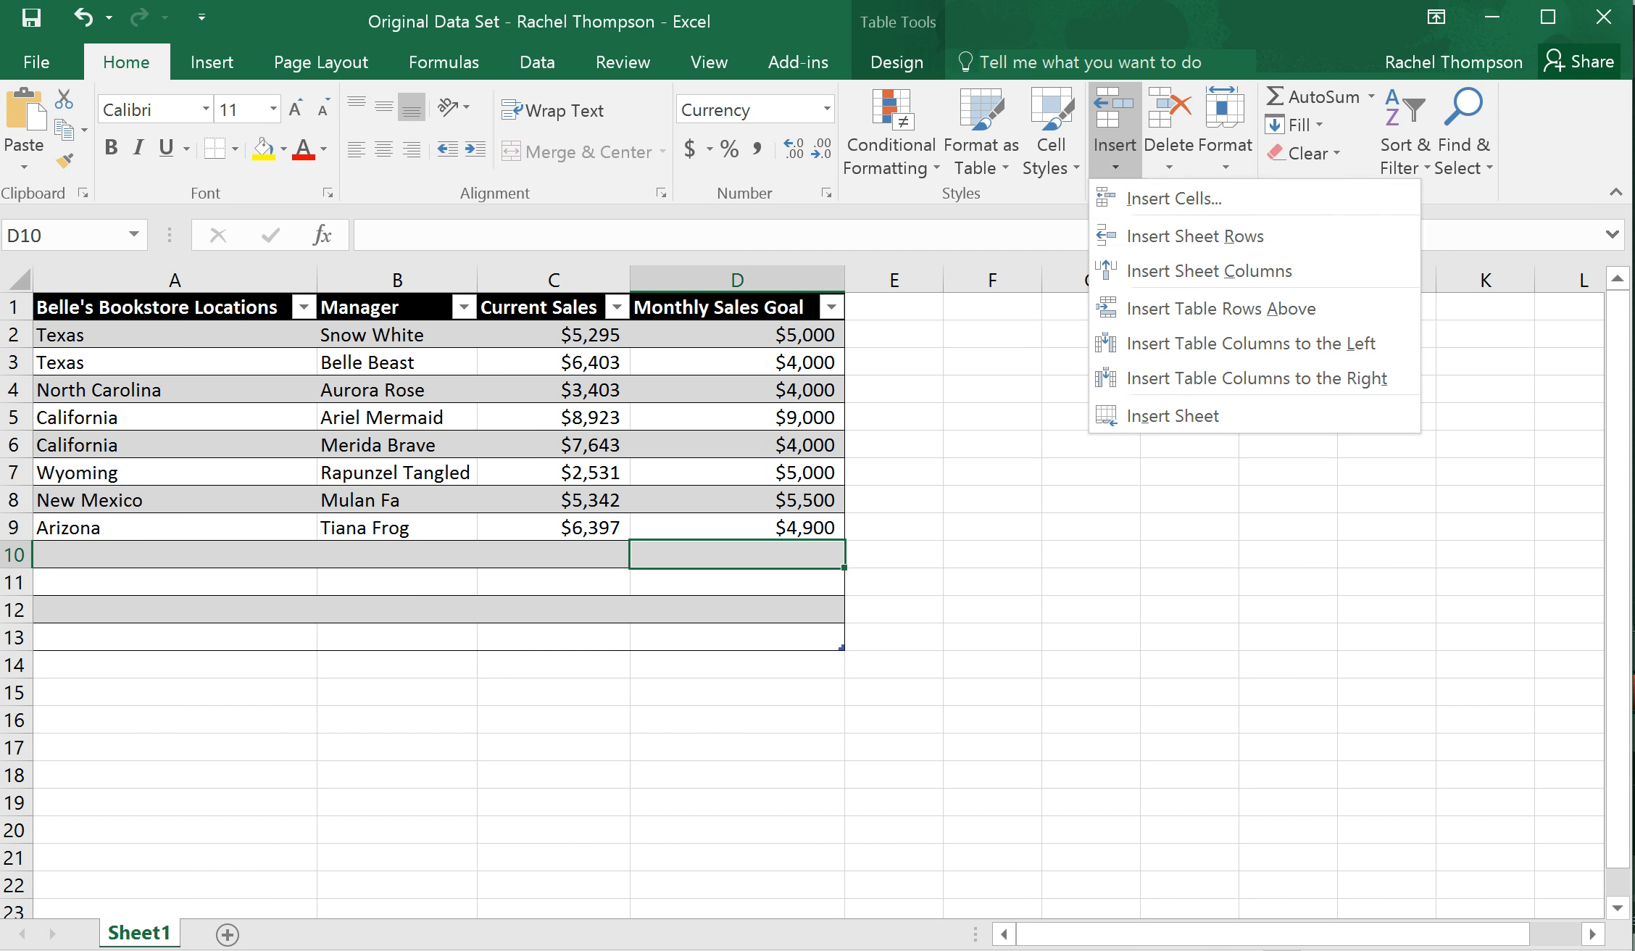
{"action": "left_click", "coordinate": [1163, 196]}
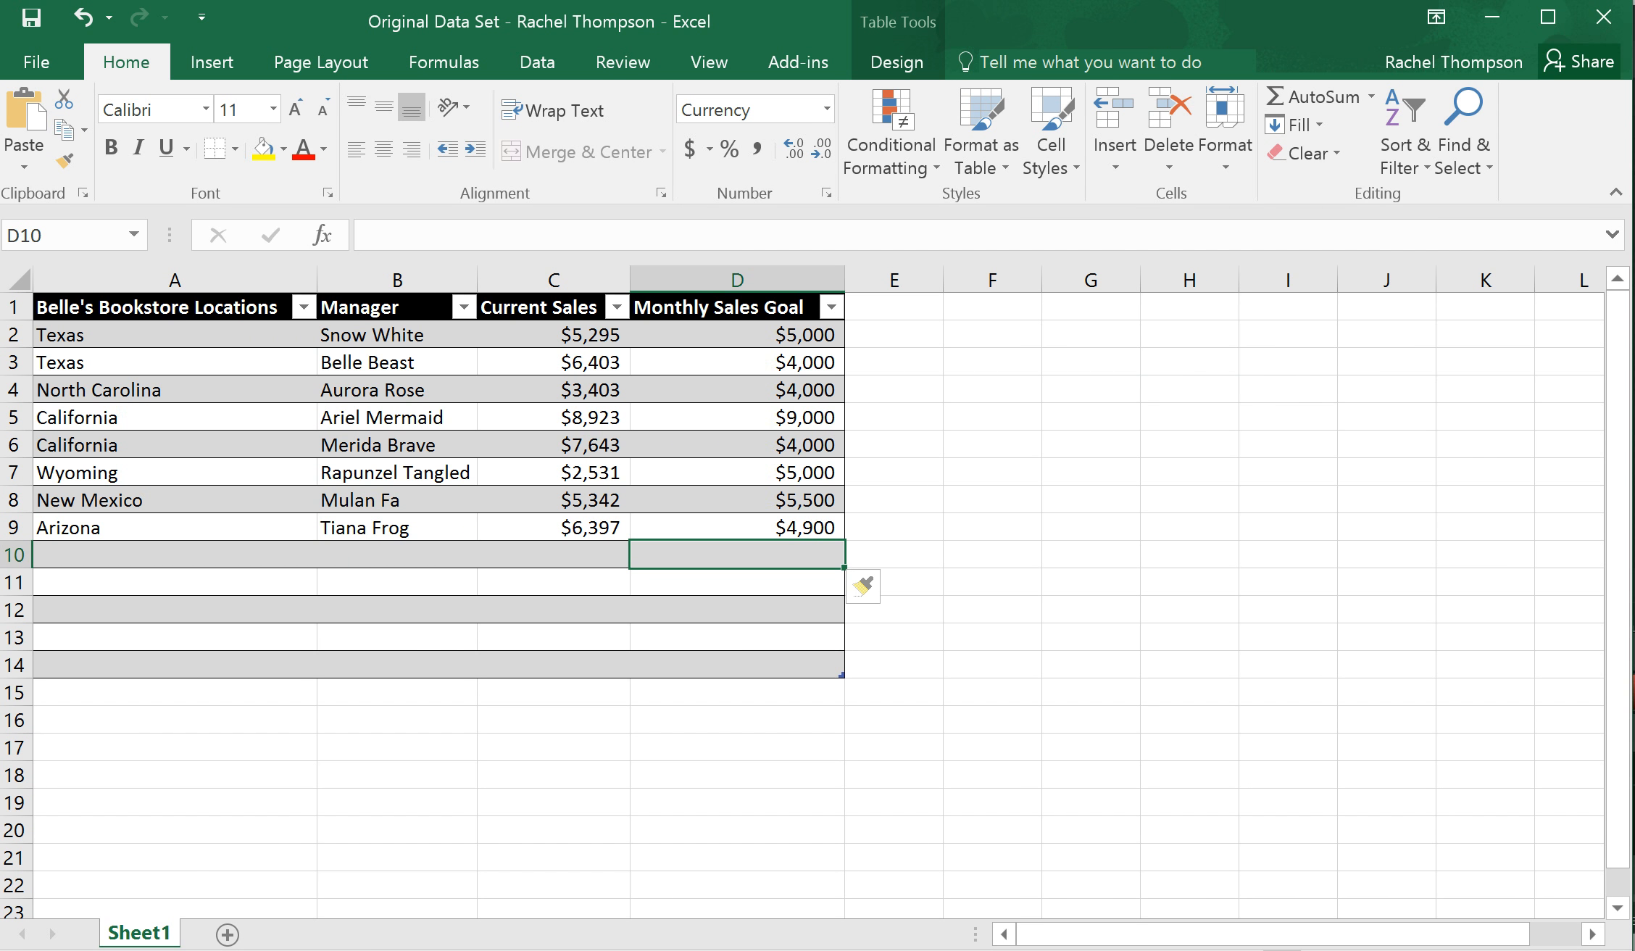
Delete the blank table rows 10 to 14
{"action": "left_click", "coordinate": [738, 638]}
{"action": "left_click", "coordinate": [738, 665]}
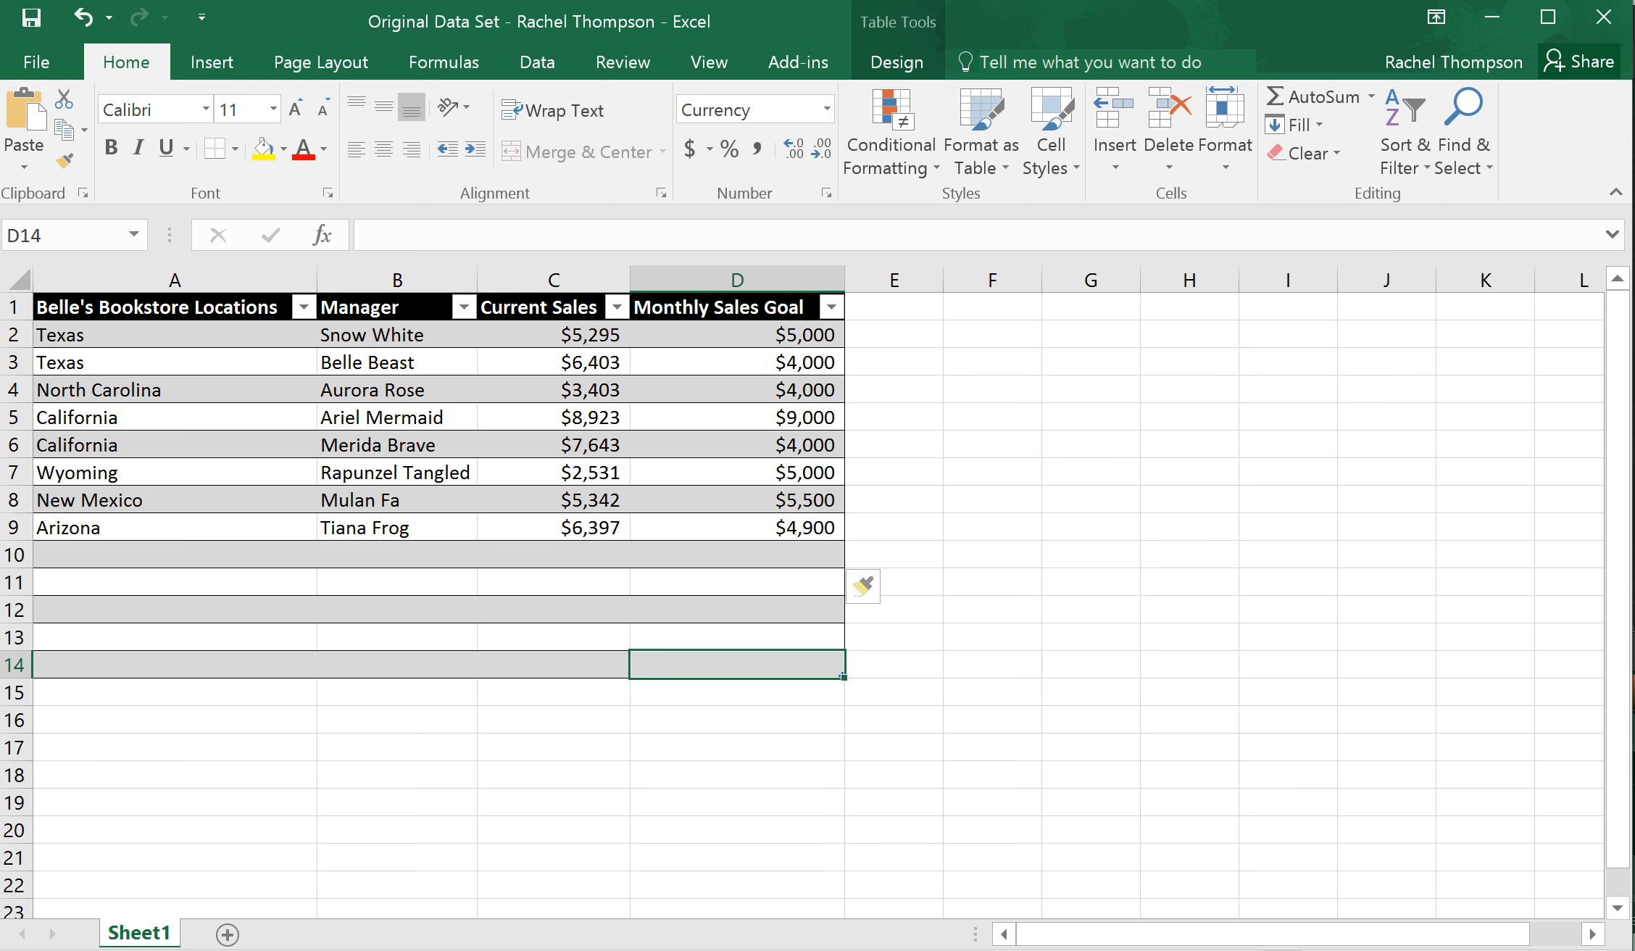
{"action": "left_click_drag", "start_coordinate": [738, 665], "coordinate": [174, 555]}
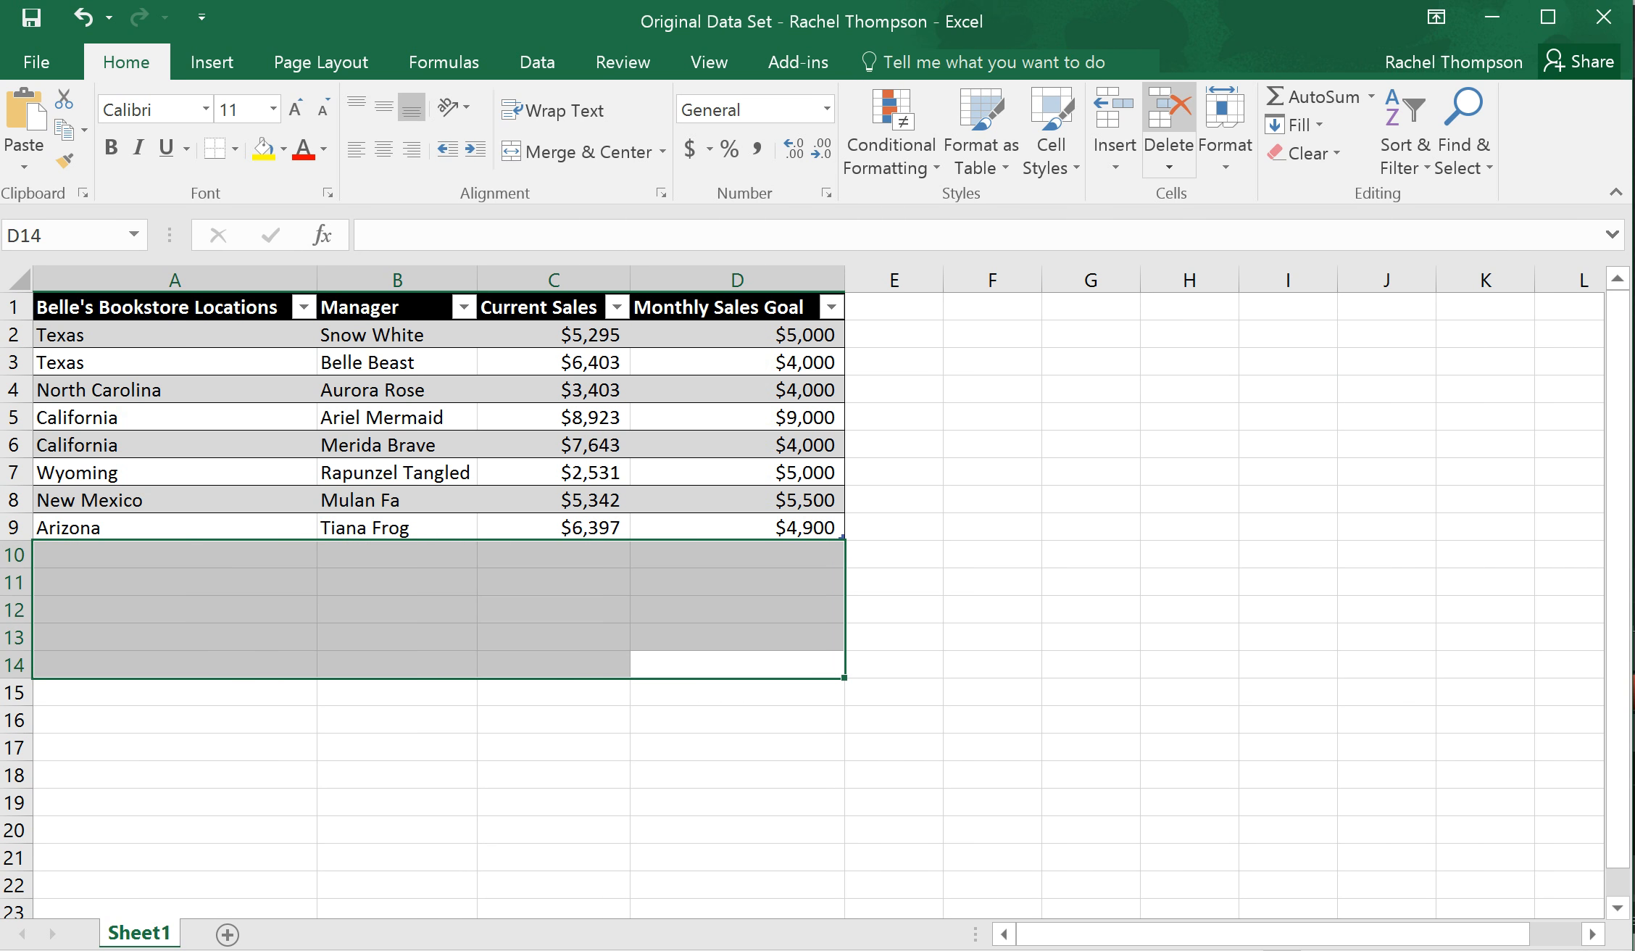
{"action": "left_click", "coordinate": [1169, 123]}
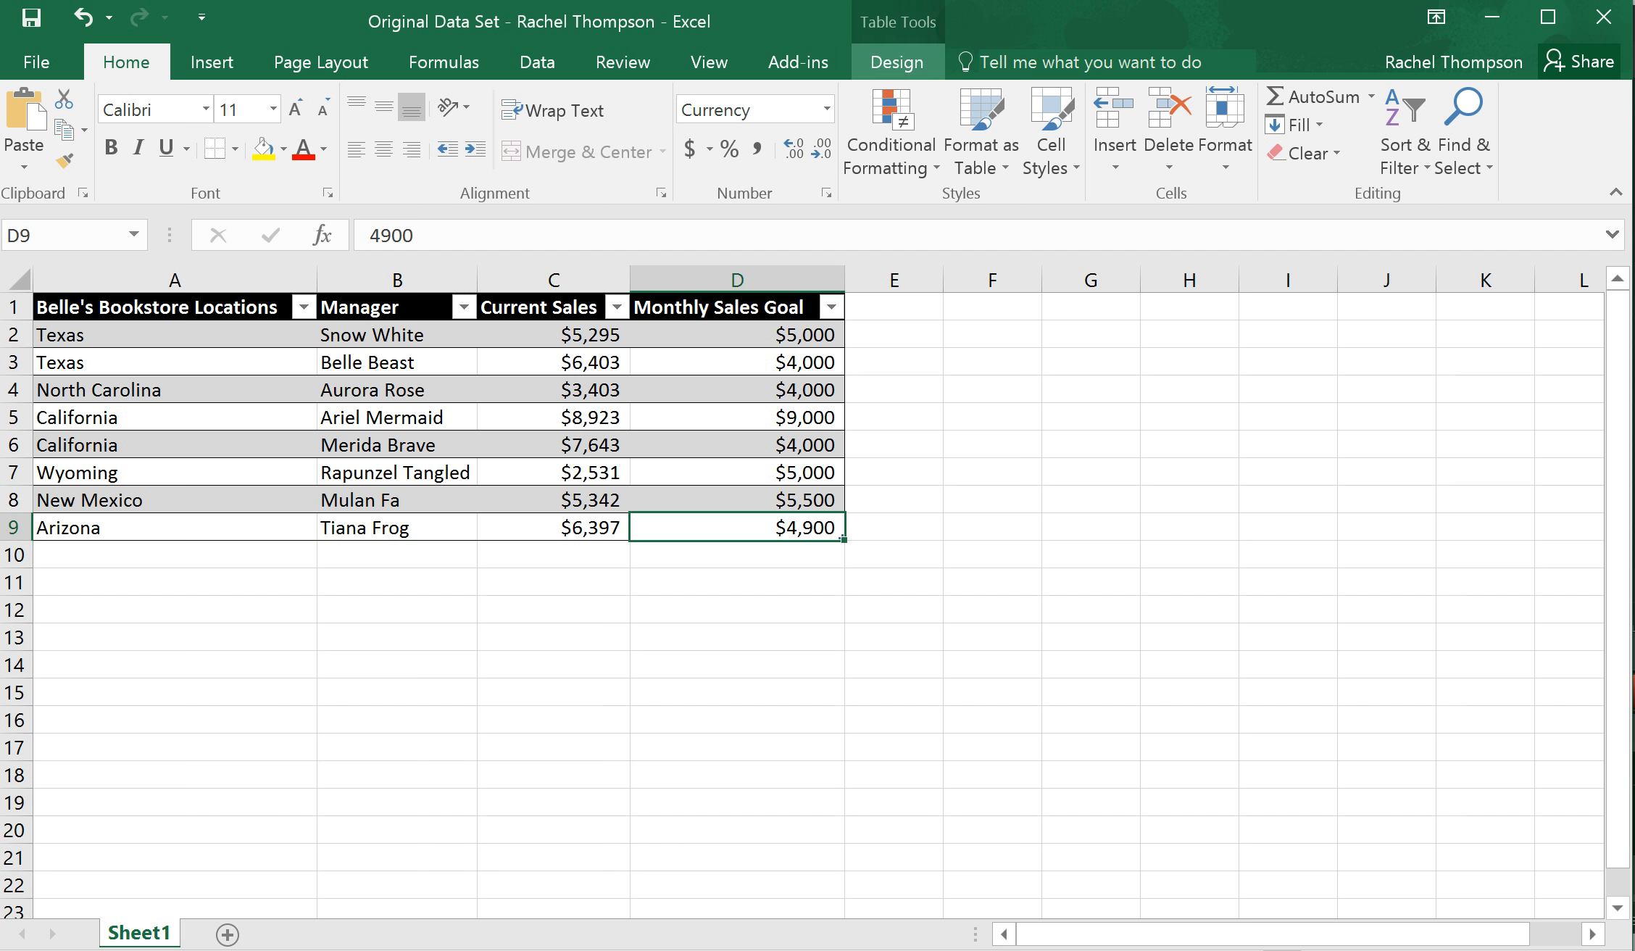
Convert the table to a normal range, and undo the conversion
{"action": "left_click", "coordinate": [897, 62]}
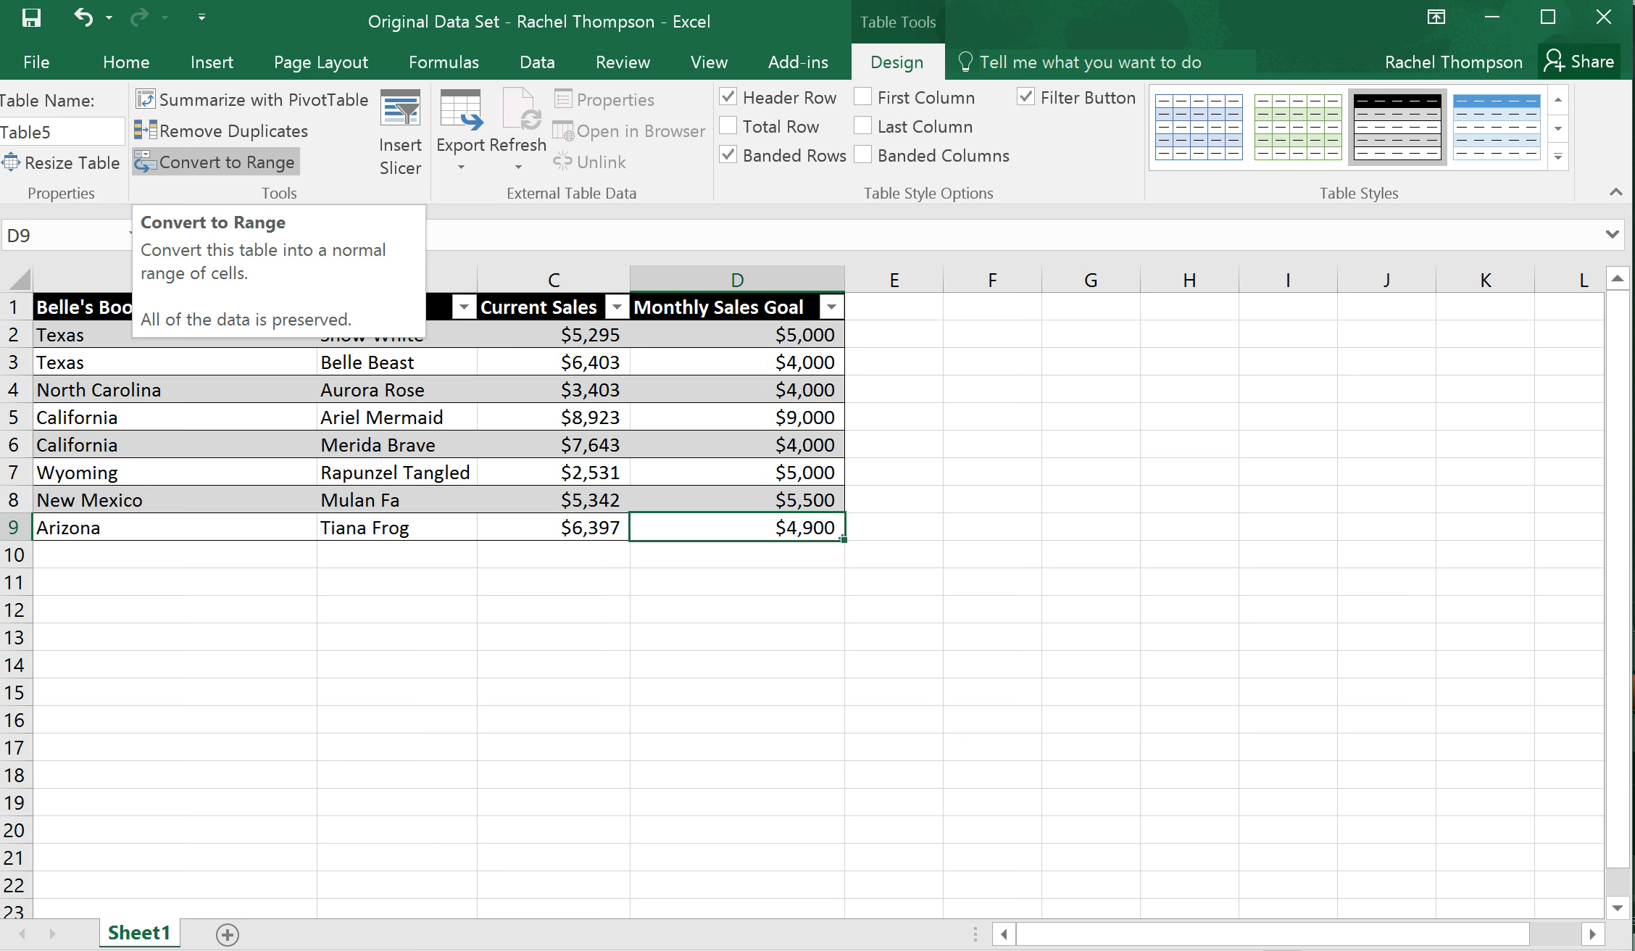
{"action": "left_click", "coordinate": [218, 163]}
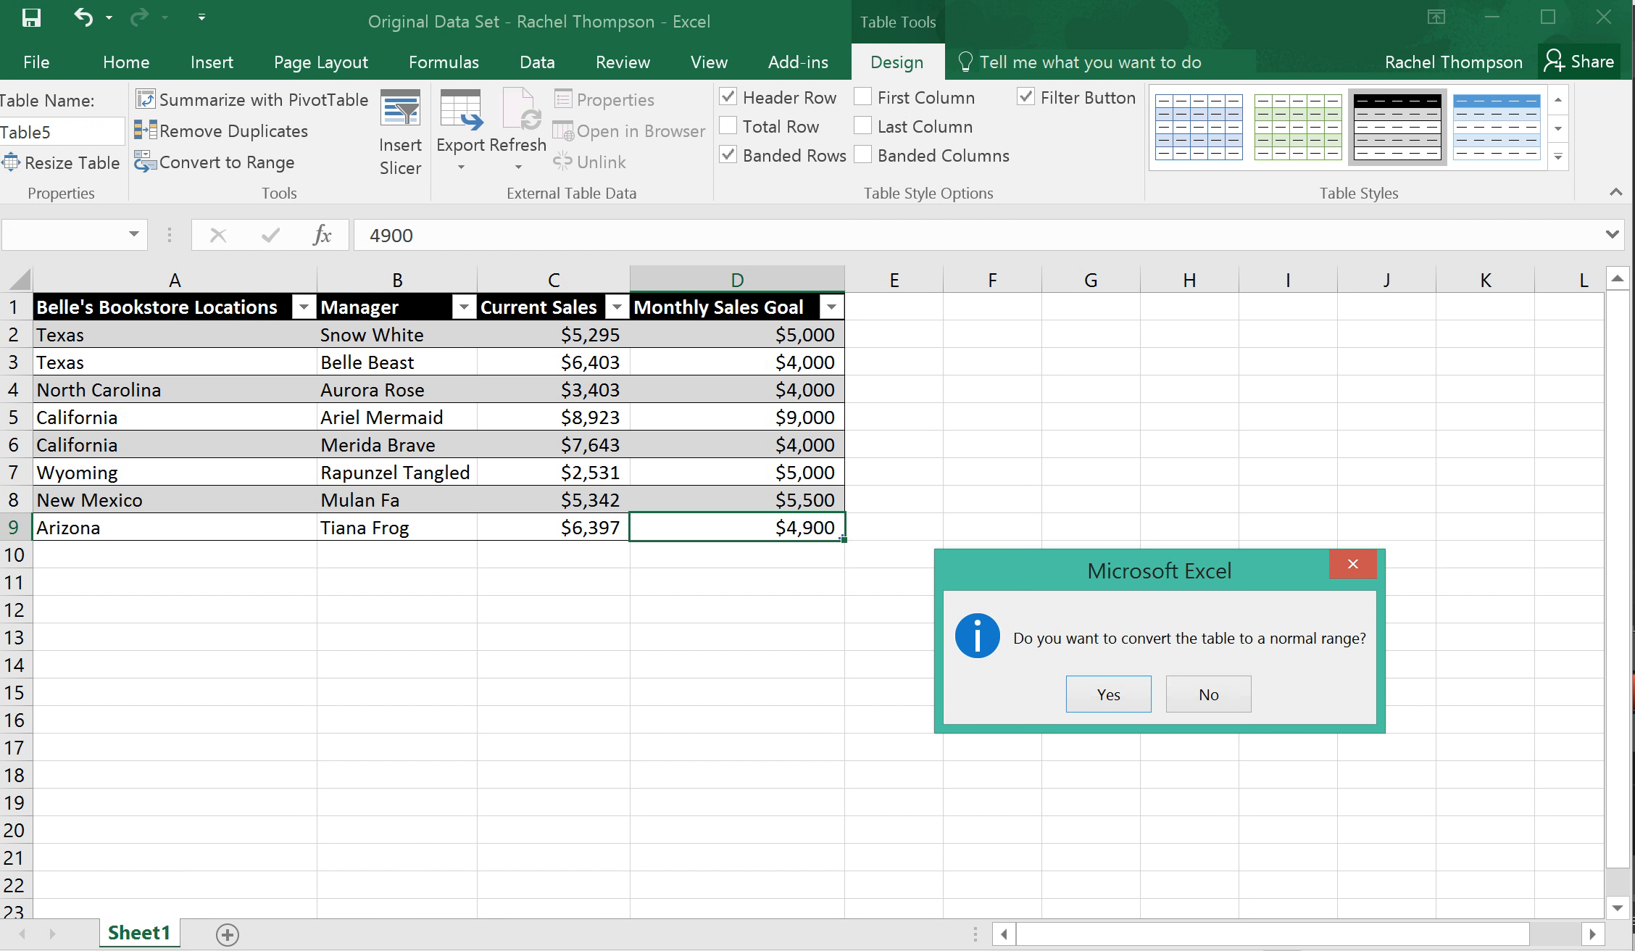
{"action": "key", "text": "Return"}
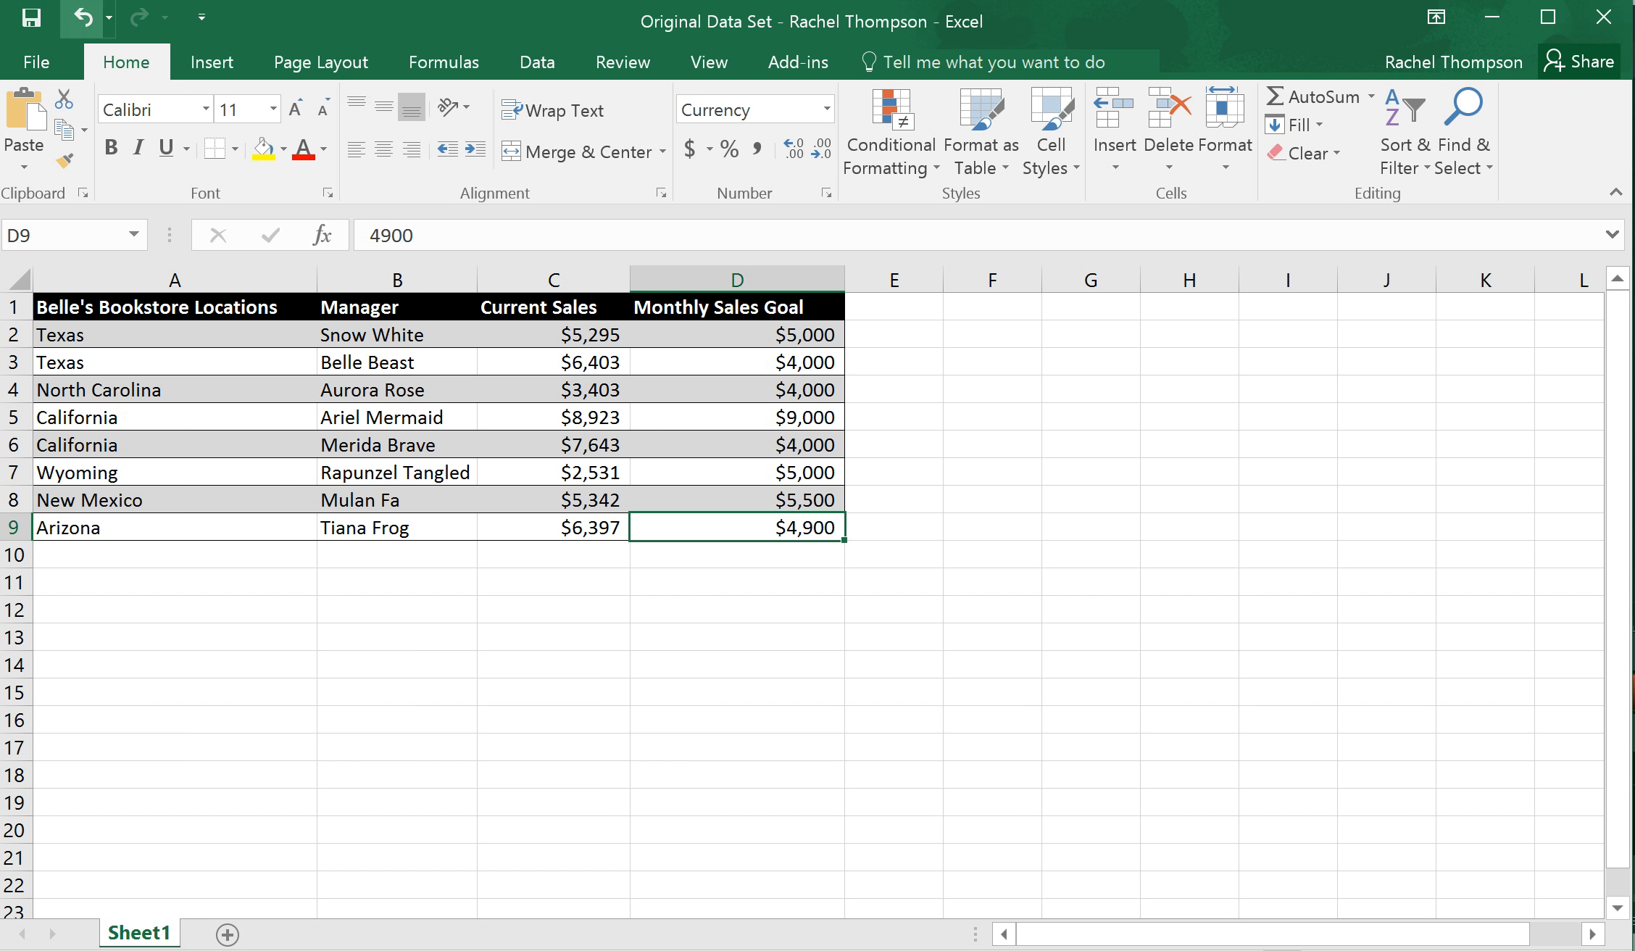
{"action": "left_click", "coordinate": [83, 17]}
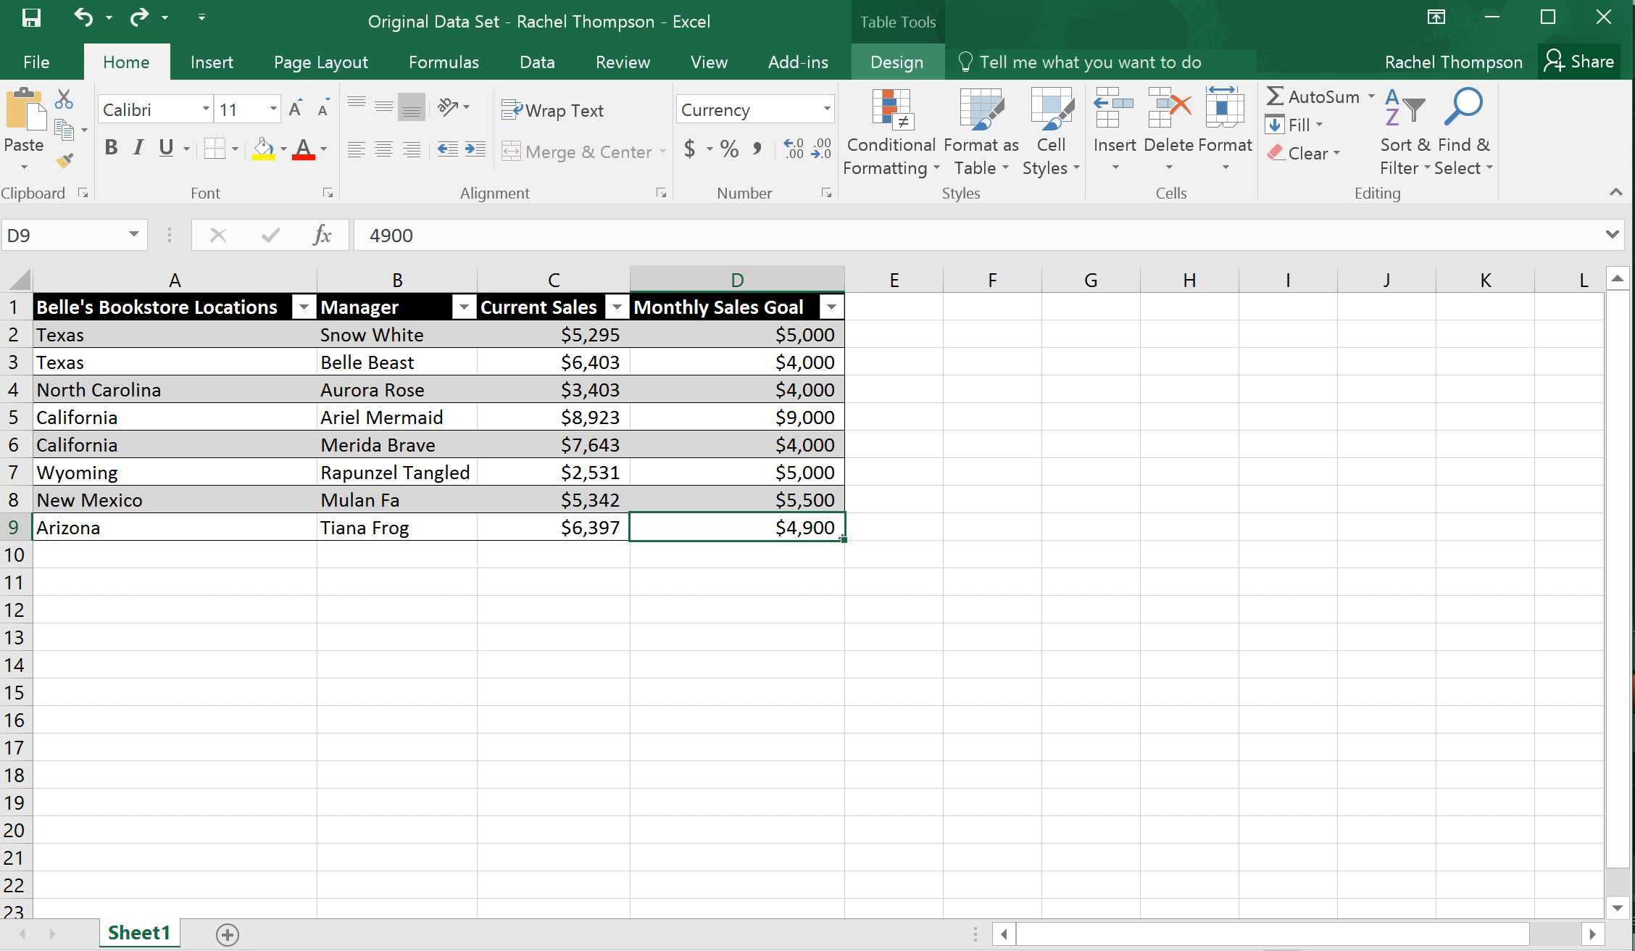
Change the table style to the gold one in the first row of Medium styles
{"action": "left_click", "coordinate": [897, 62]}
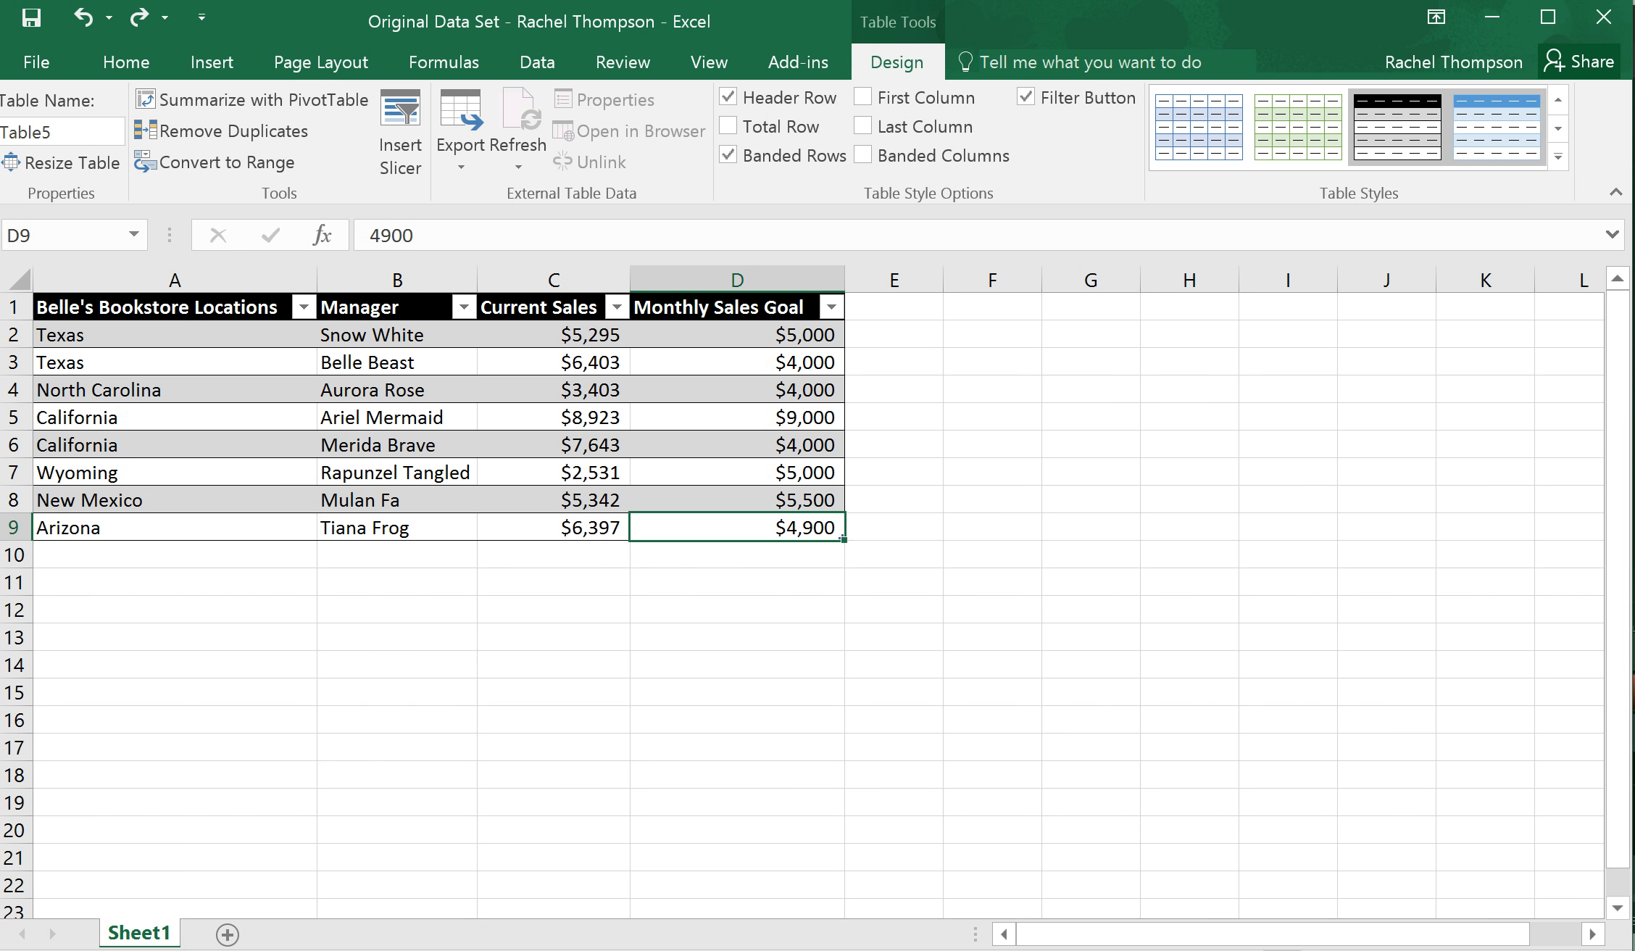
{"action": "left_click", "coordinate": [1558, 157]}
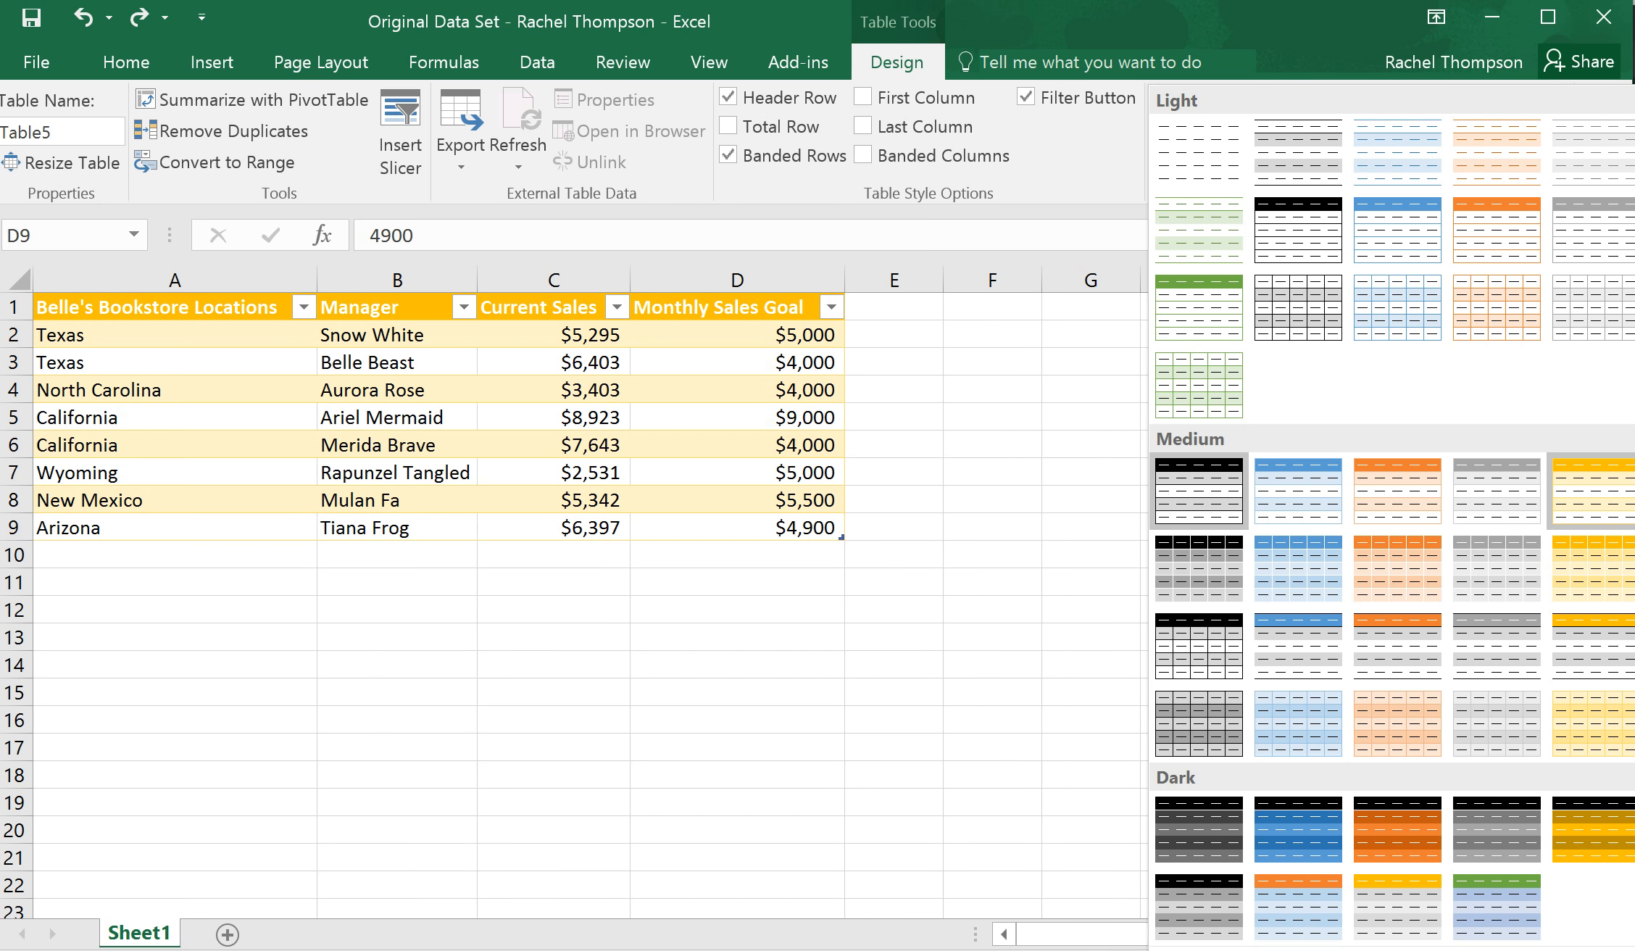
{"action": "left_click", "coordinate": [1591, 490]}
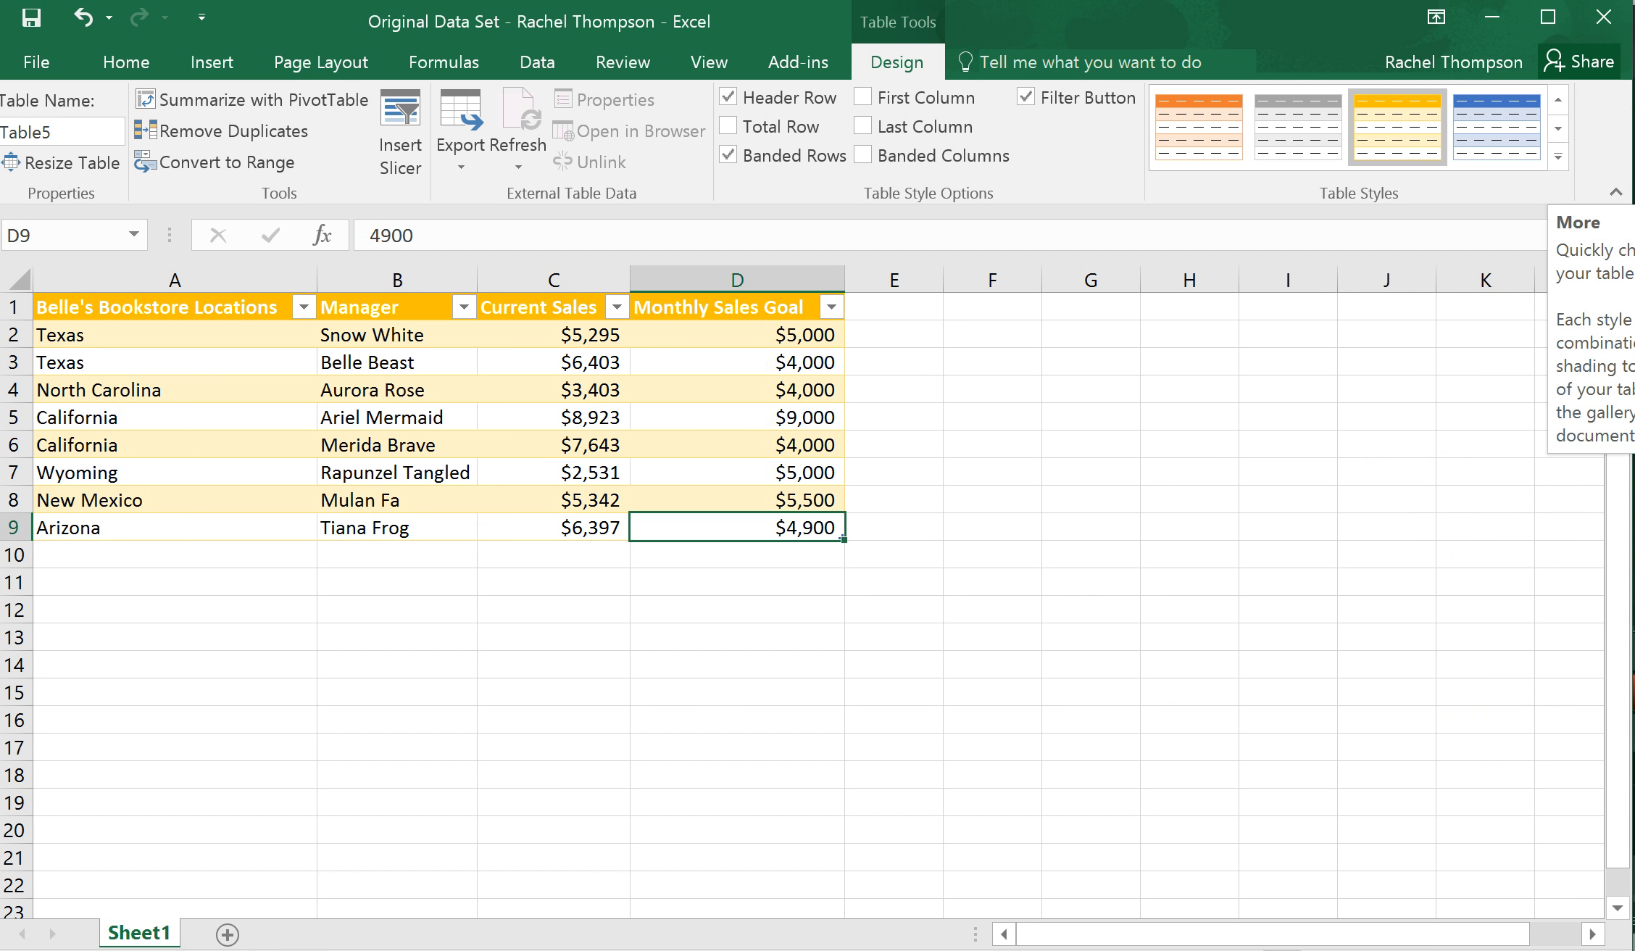
Clear the table's formatting with the plain Light style, and reapply the first black Medium style
{"action": "left_click", "coordinate": [1558, 128]}
{"action": "left_click", "coordinate": [1558, 157]}
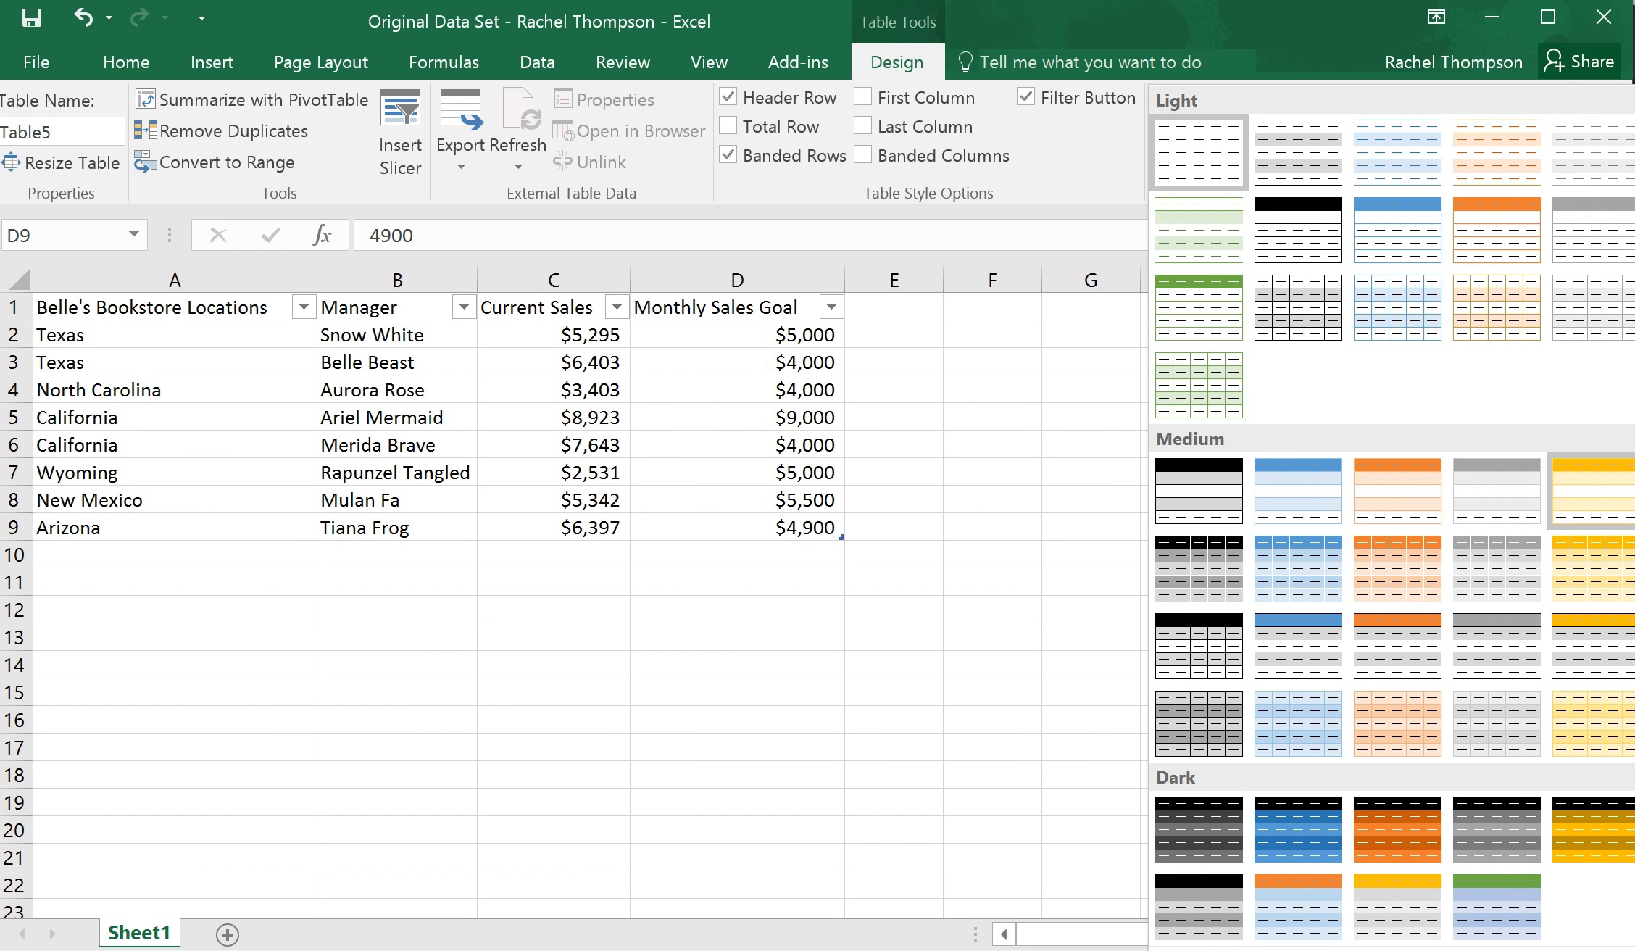
{"action": "left_click", "coordinate": [1199, 153]}
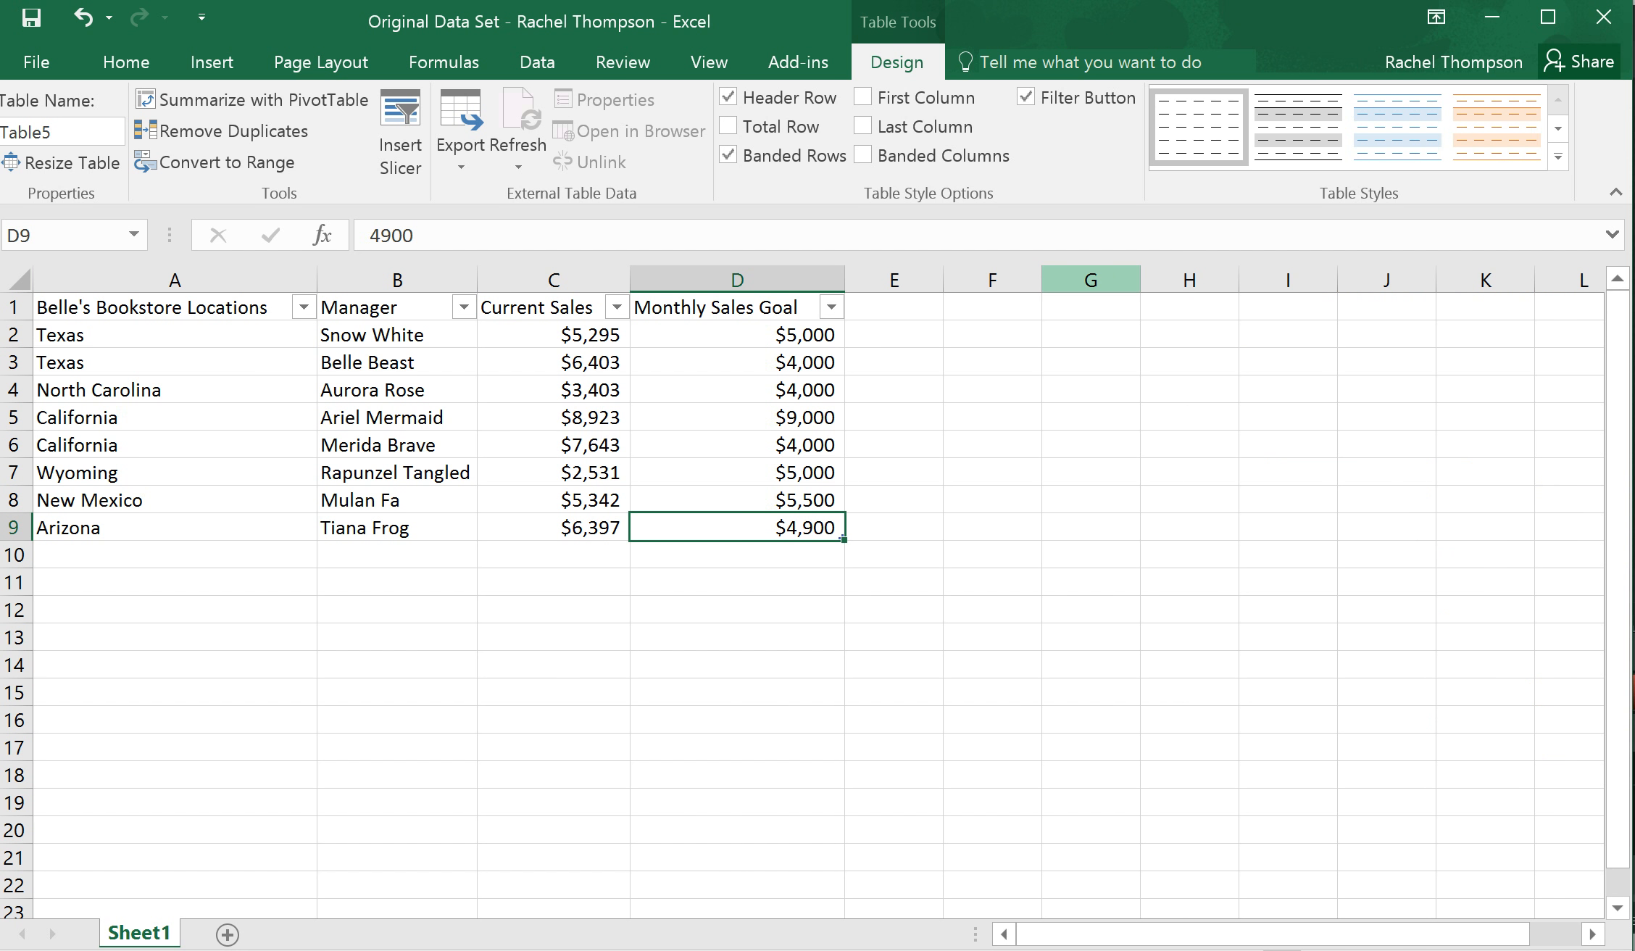
{"action": "left_click", "coordinate": [1558, 157]}
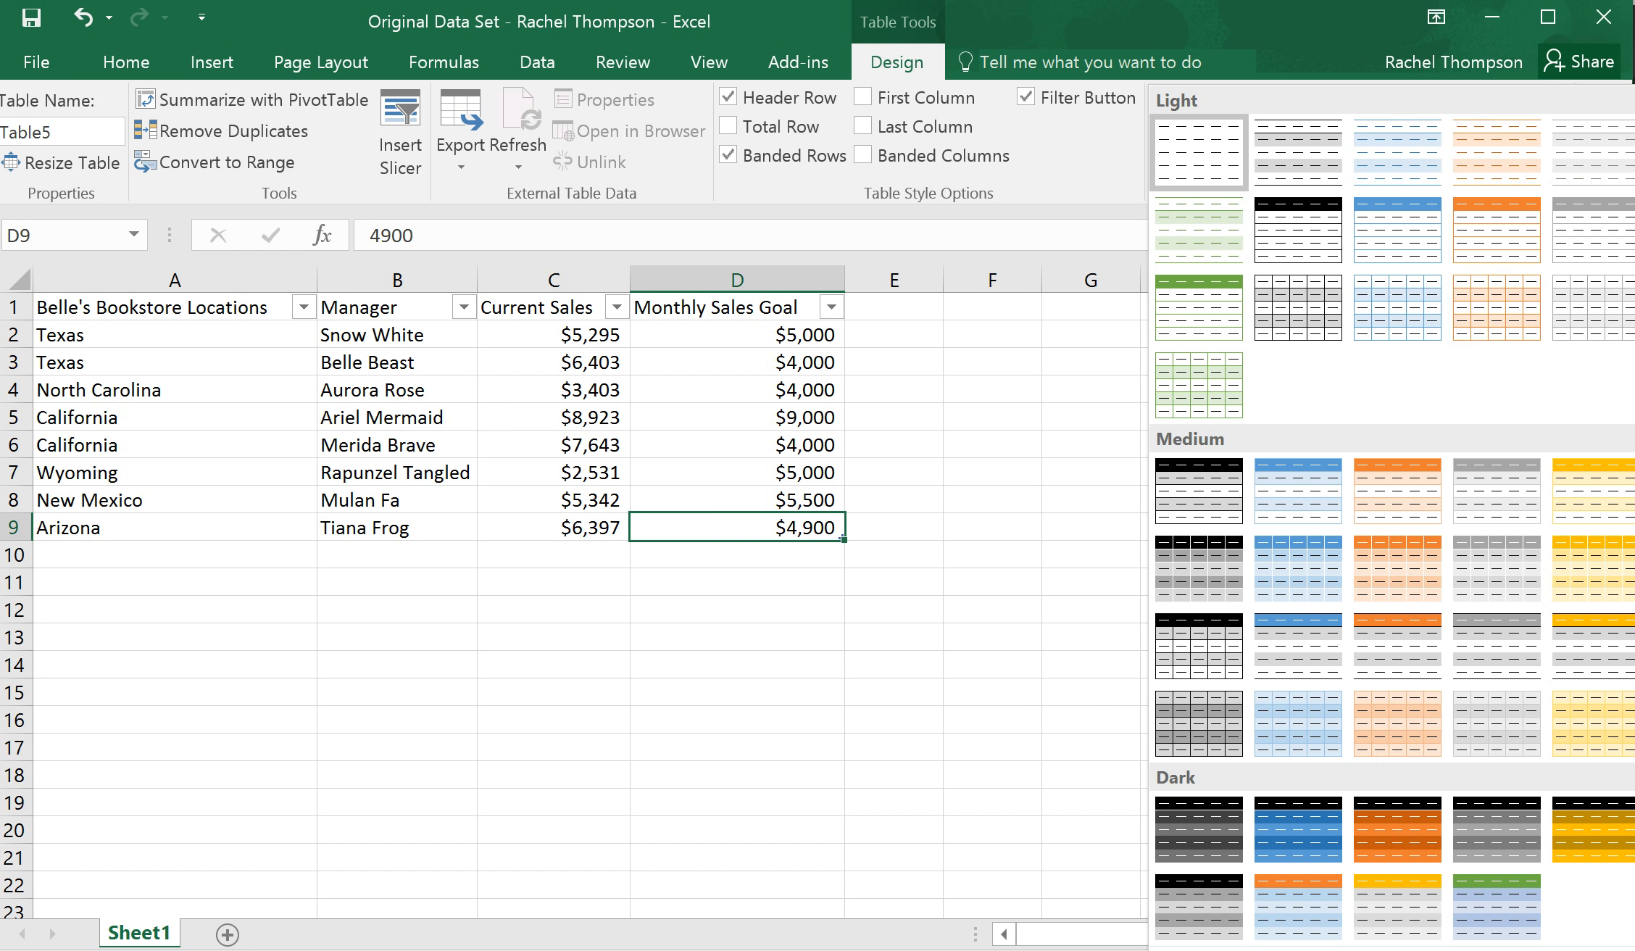
{"action": "left_click", "coordinate": [1199, 490]}
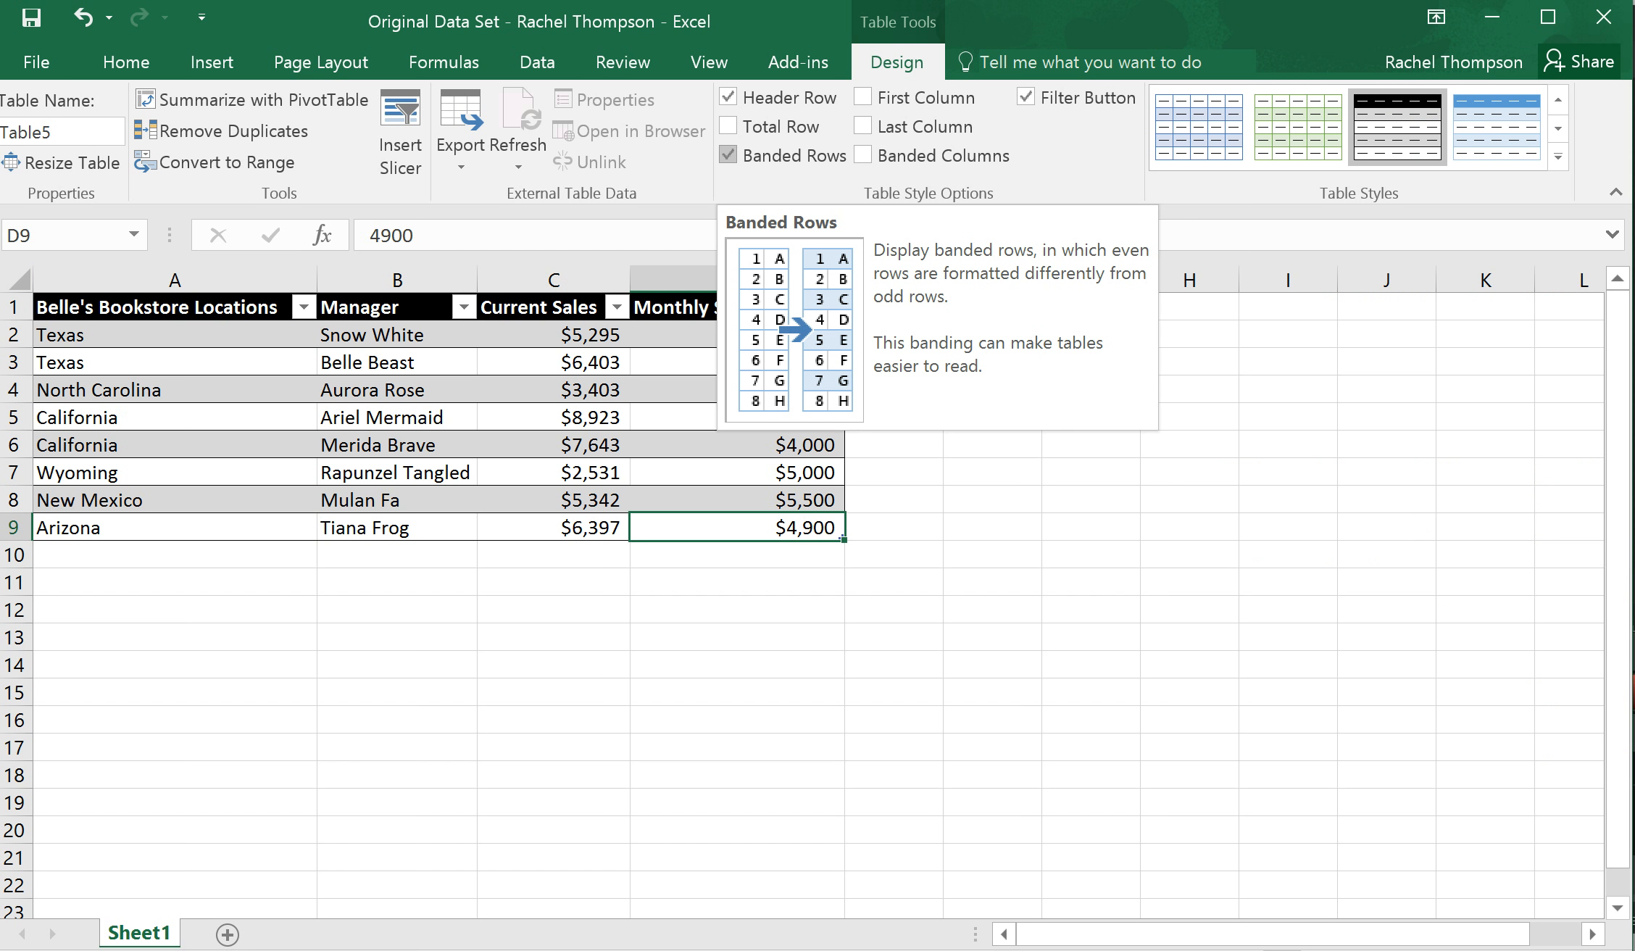
Switch the table's banding from Banded Rows to Banded Columns, and restore Banded Rows
{"action": "left_click", "coordinate": [728, 155]}
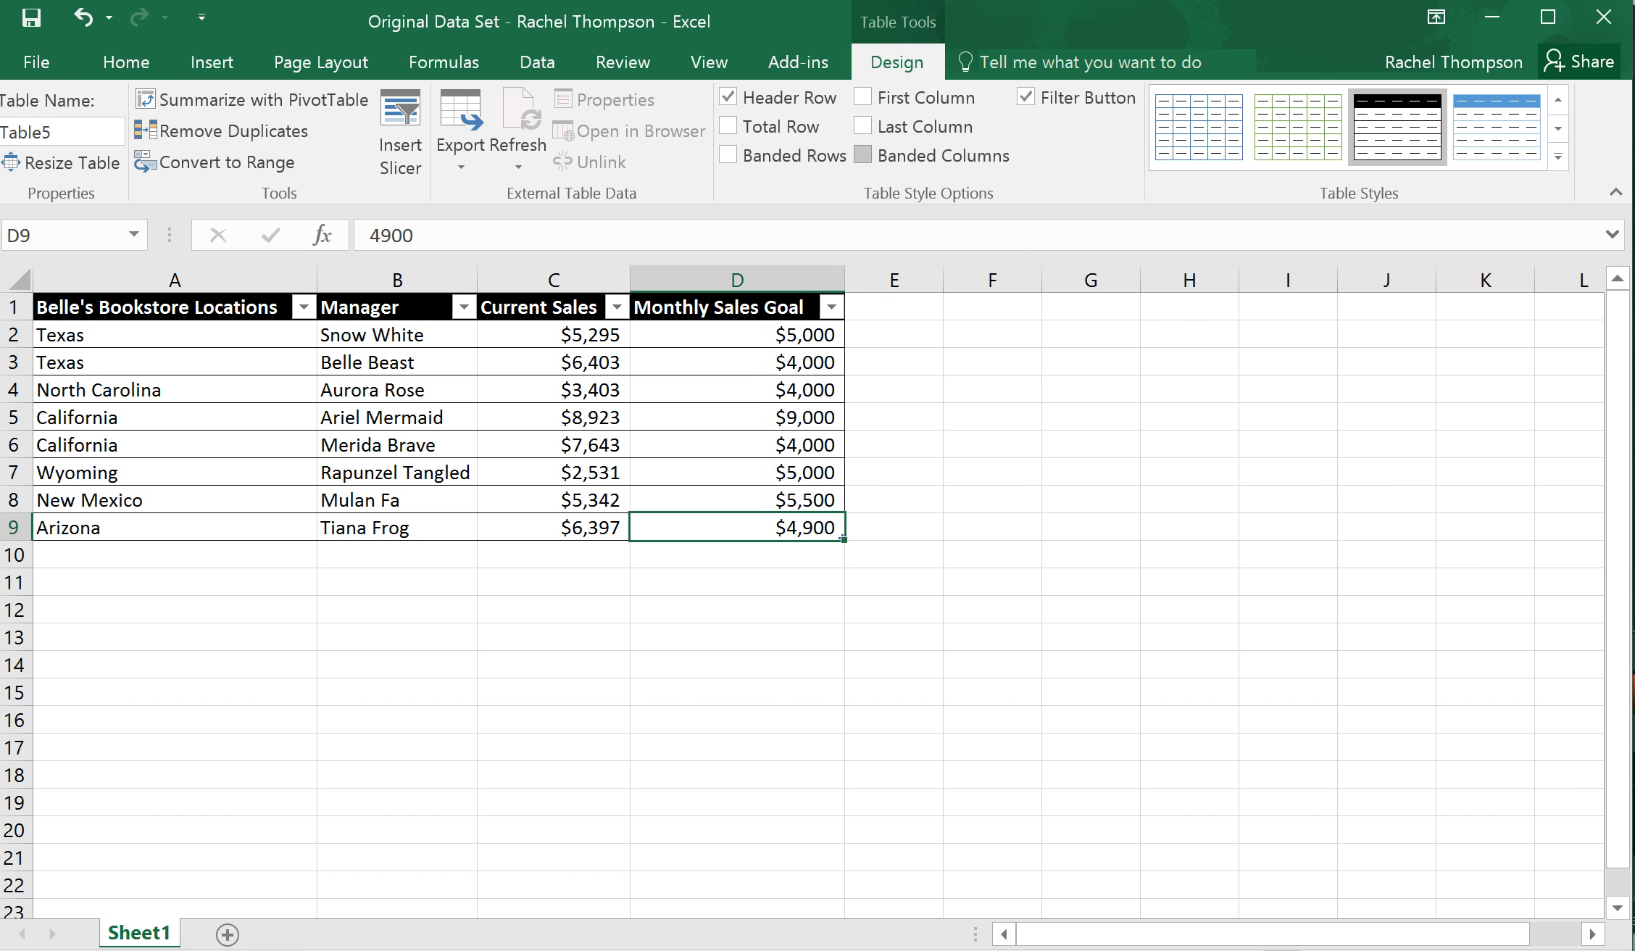
{"action": "left_click", "coordinate": [863, 155]}
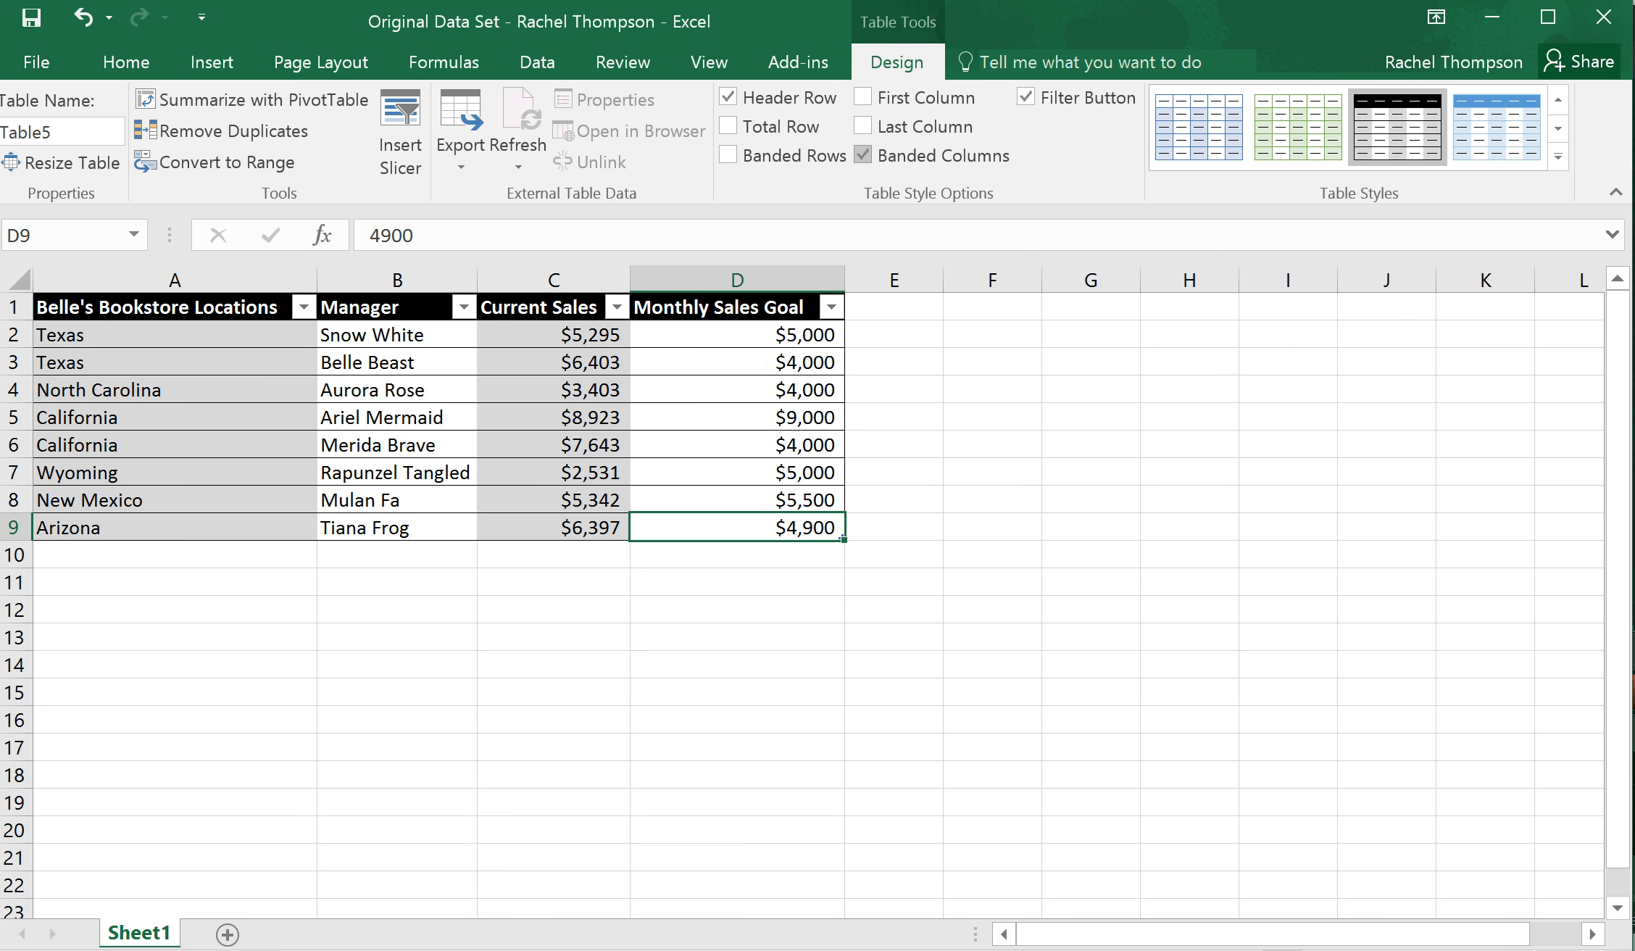
{"action": "left_click", "coordinate": [862, 155]}
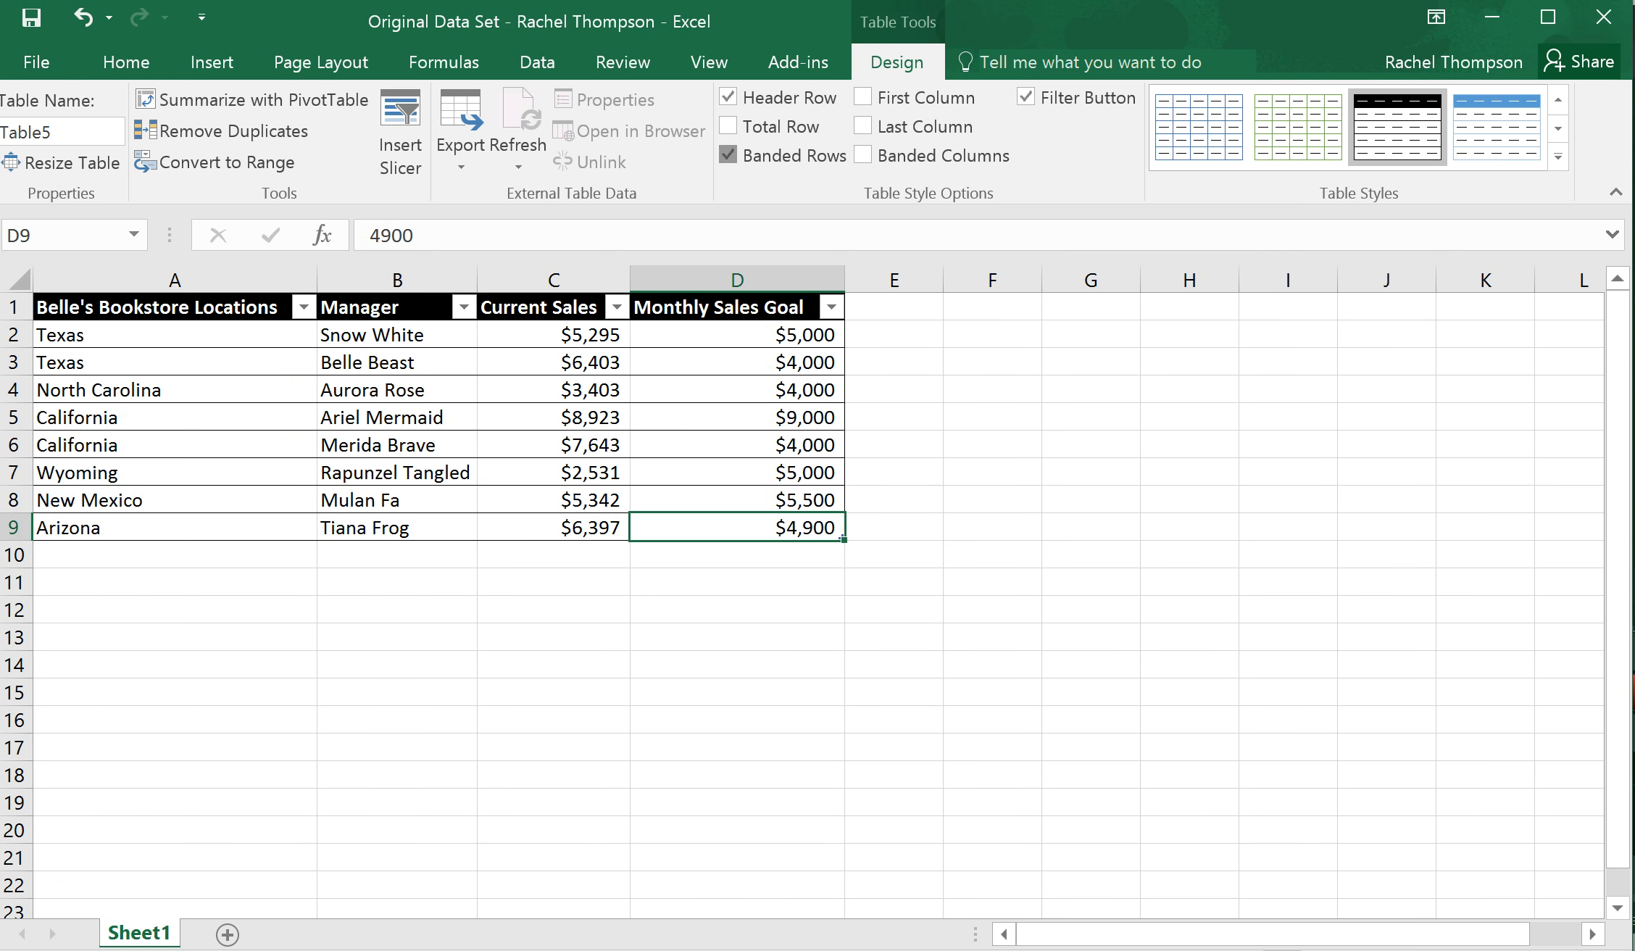
{"action": "left_click", "coordinate": [728, 155]}
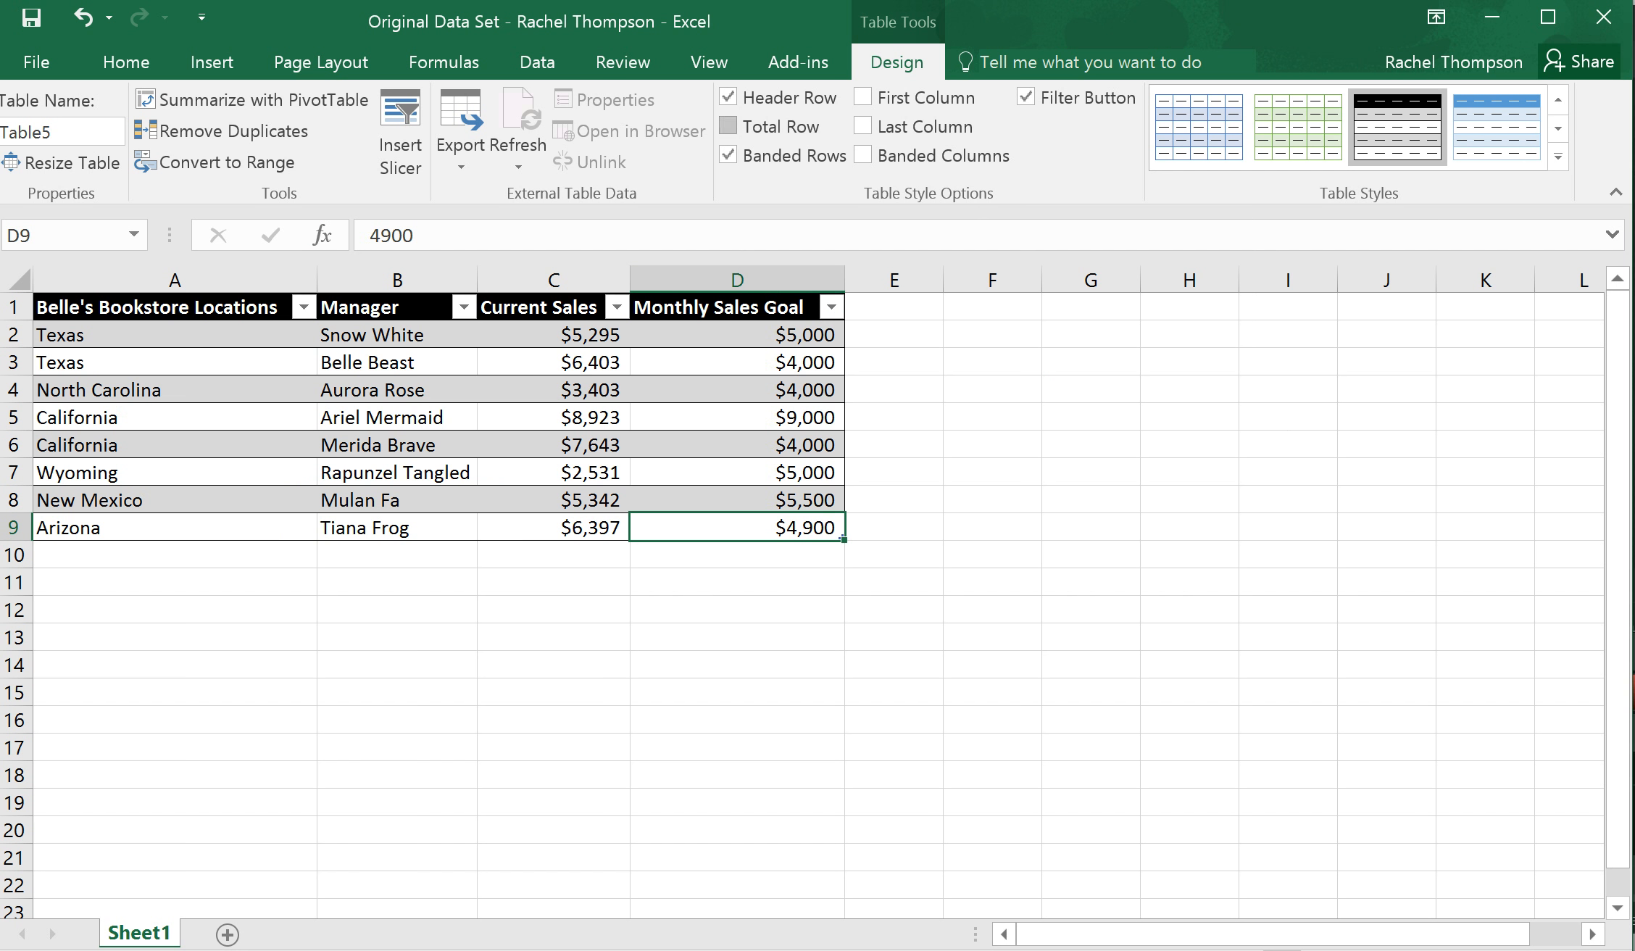
Add a Total Row to the table, and turn it off again
{"action": "left_click", "coordinate": [728, 126]}
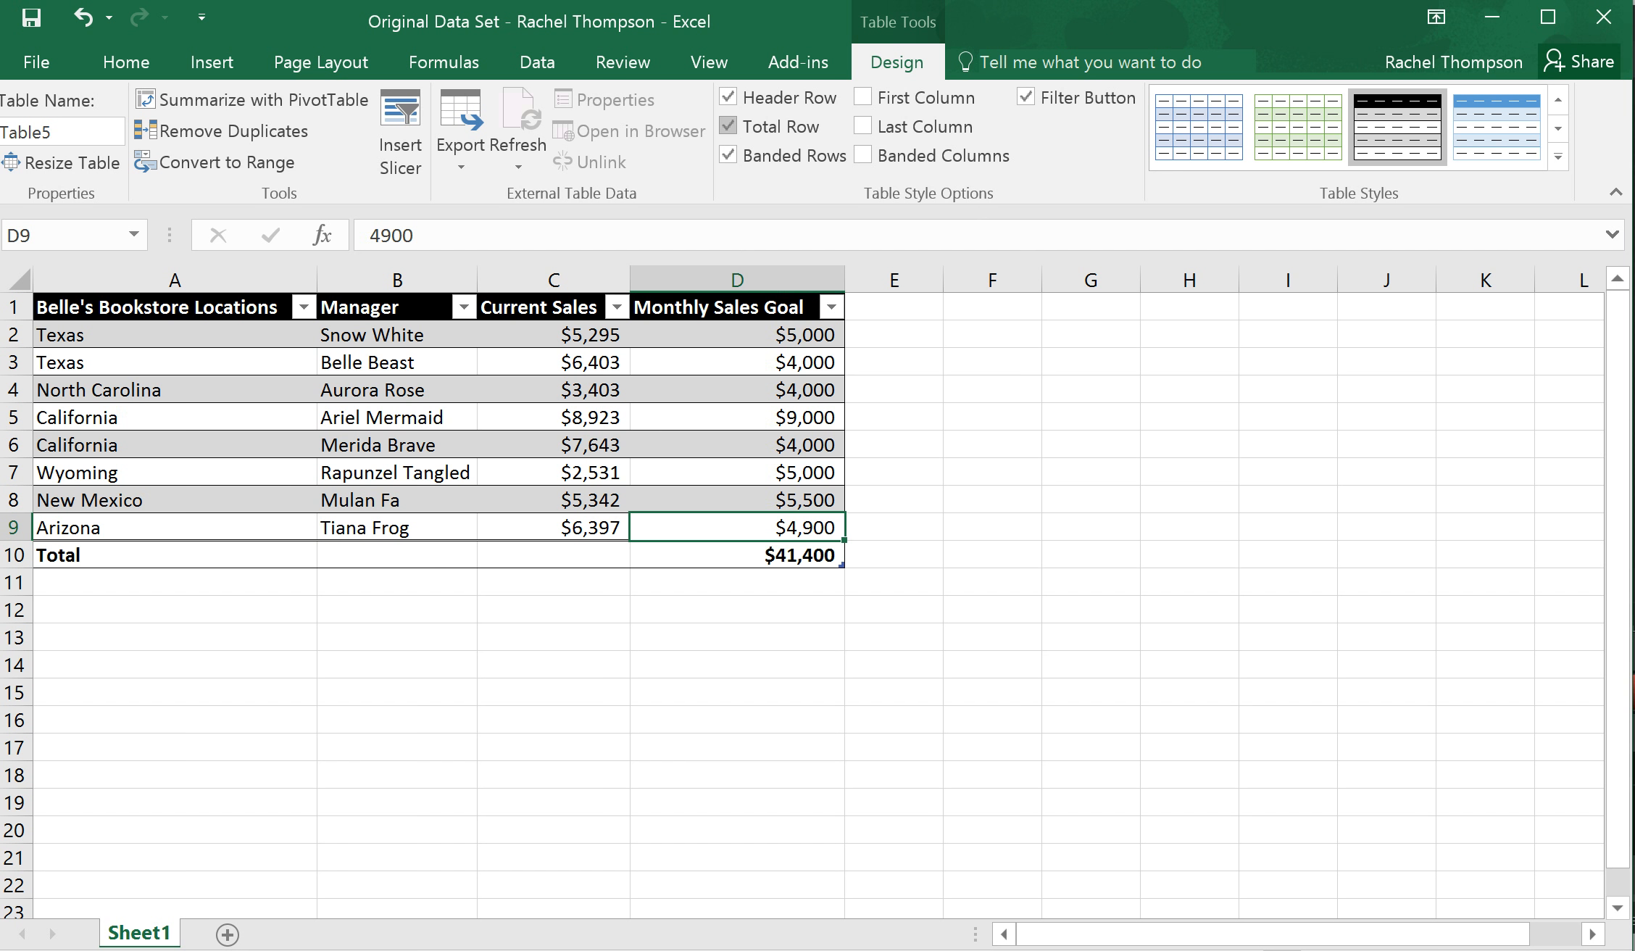
{"action": "left_click", "coordinate": [728, 126]}
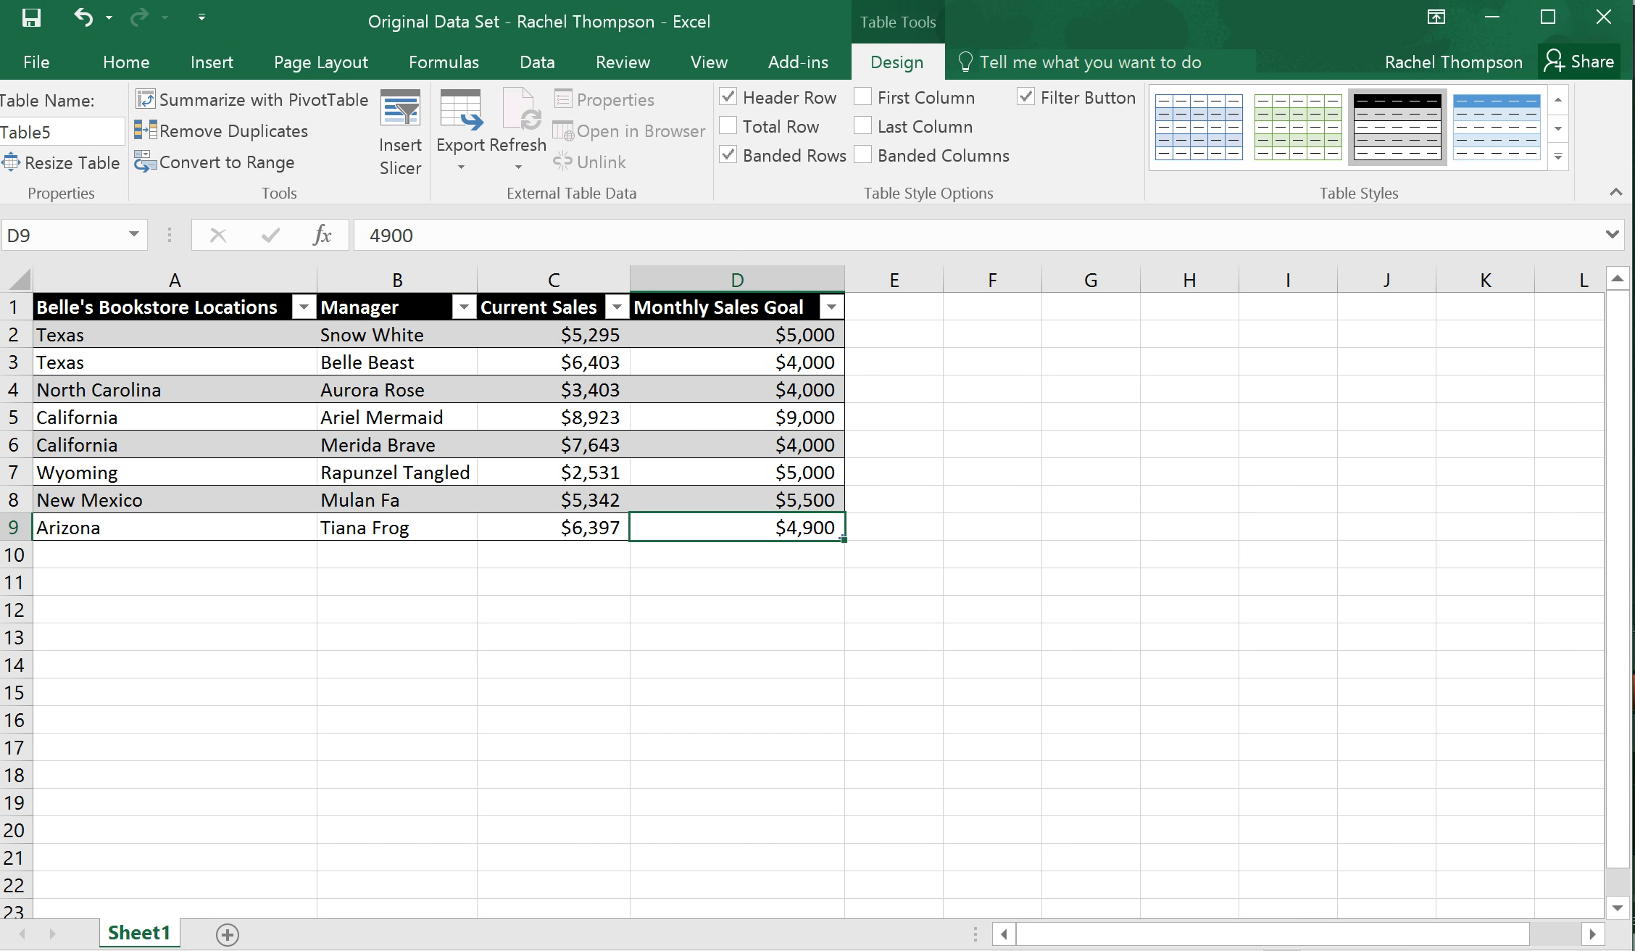
Turn the table's header filter arrows off and back on
{"action": "left_click", "coordinate": [537, 62]}
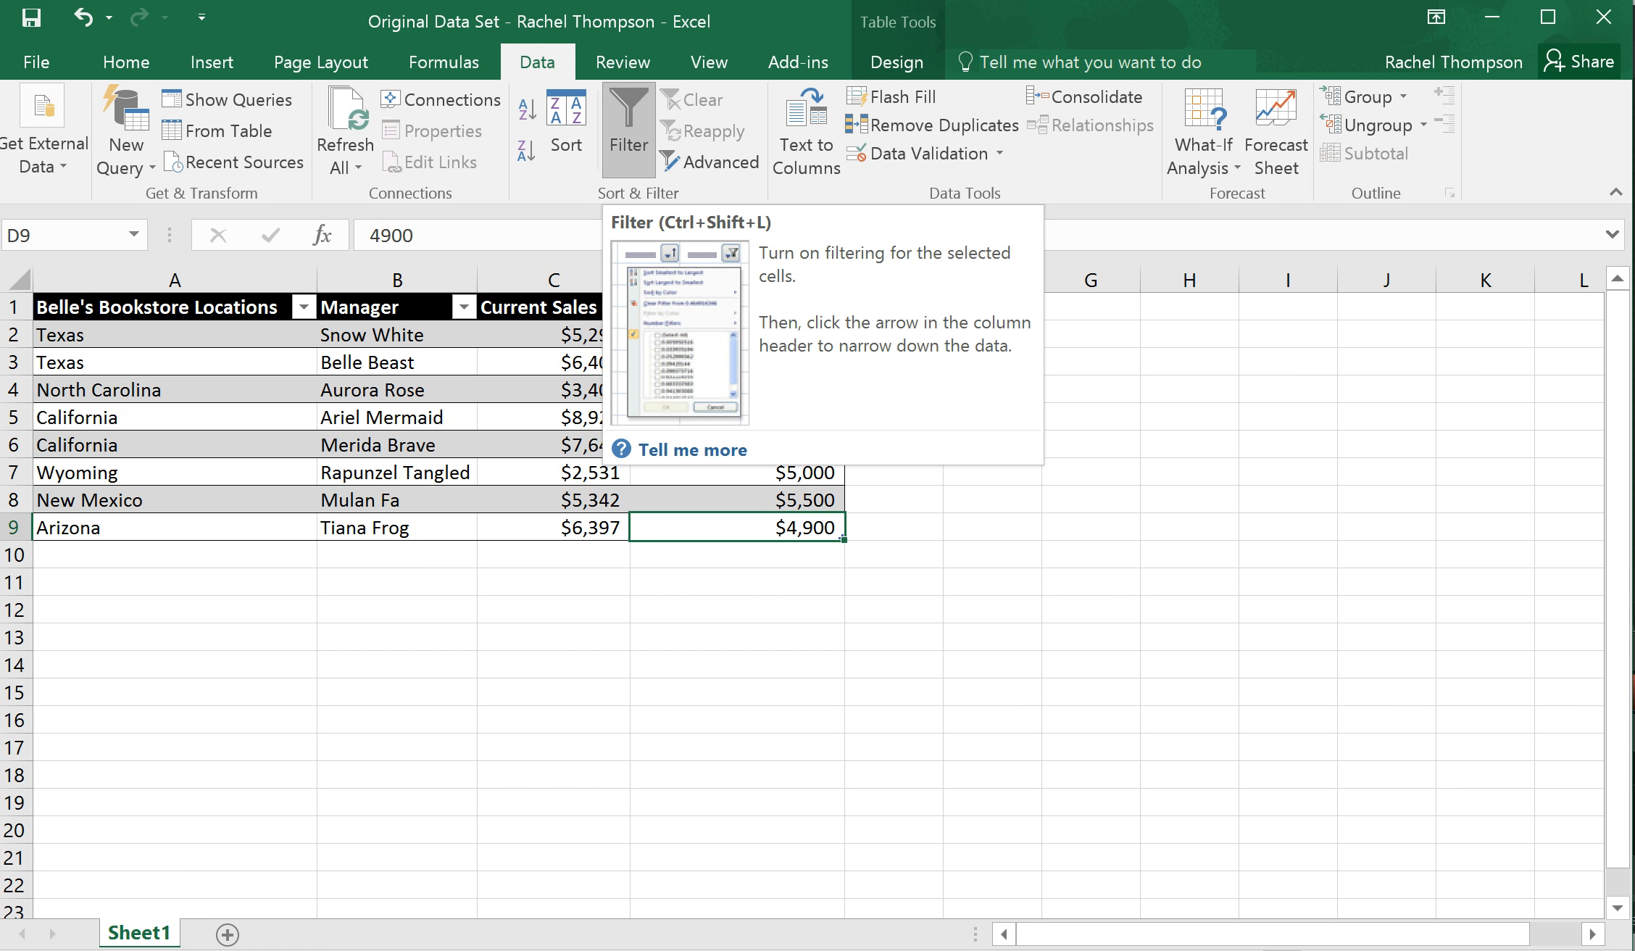
{"action": "left_click", "coordinate": [629, 131]}
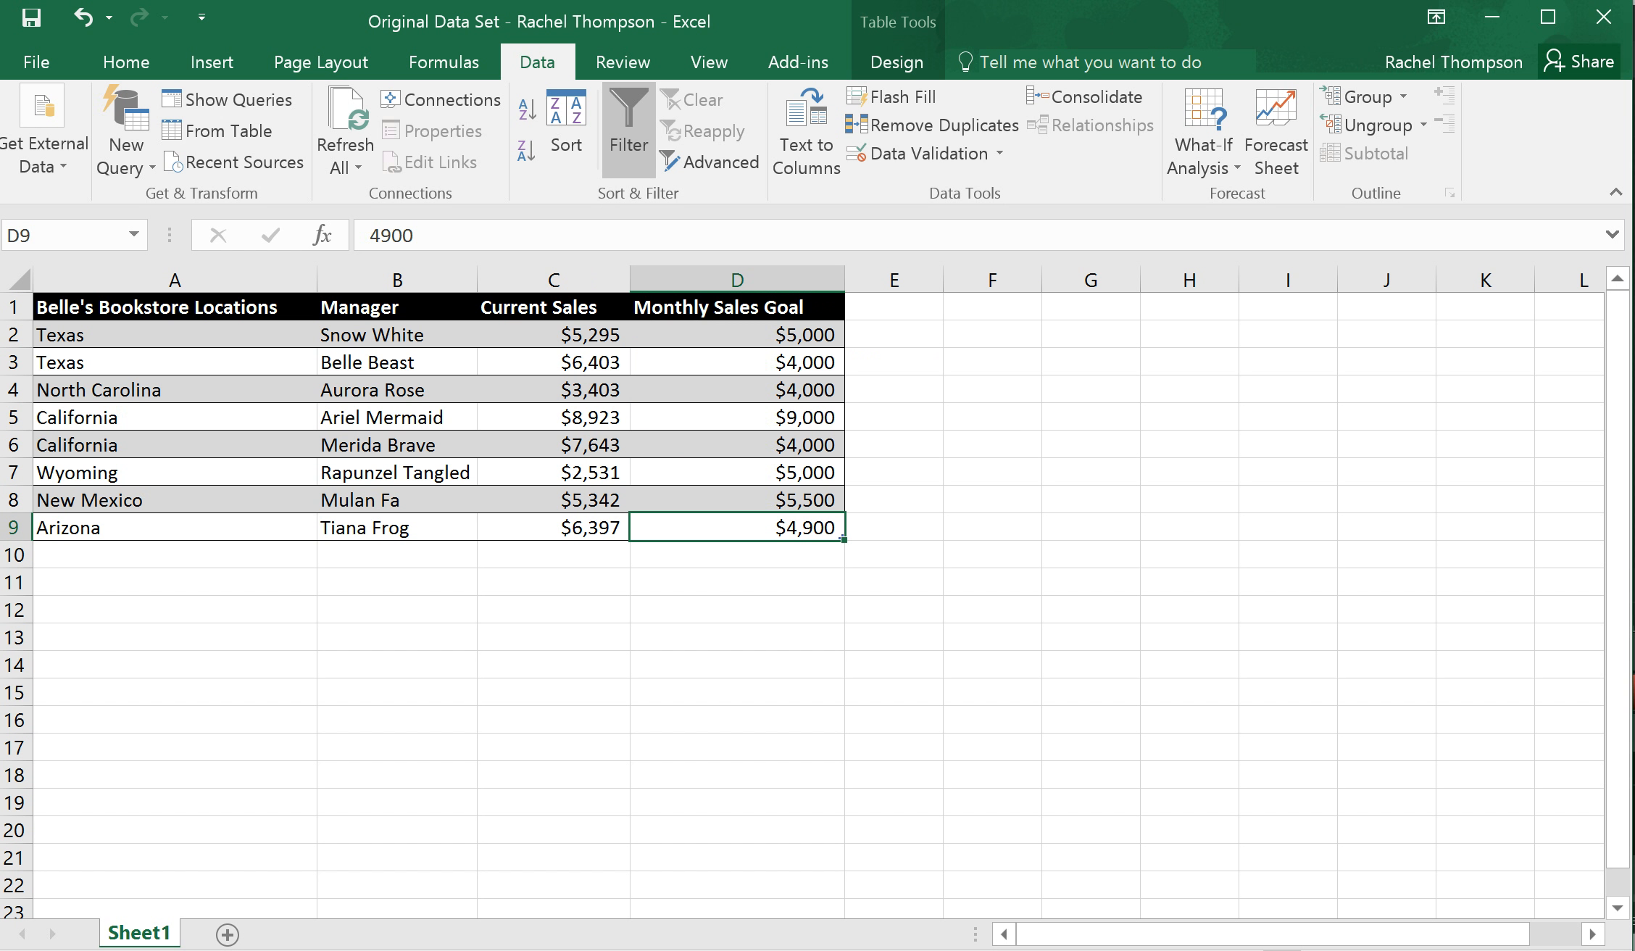
{"action": "left_click", "coordinate": [628, 131]}
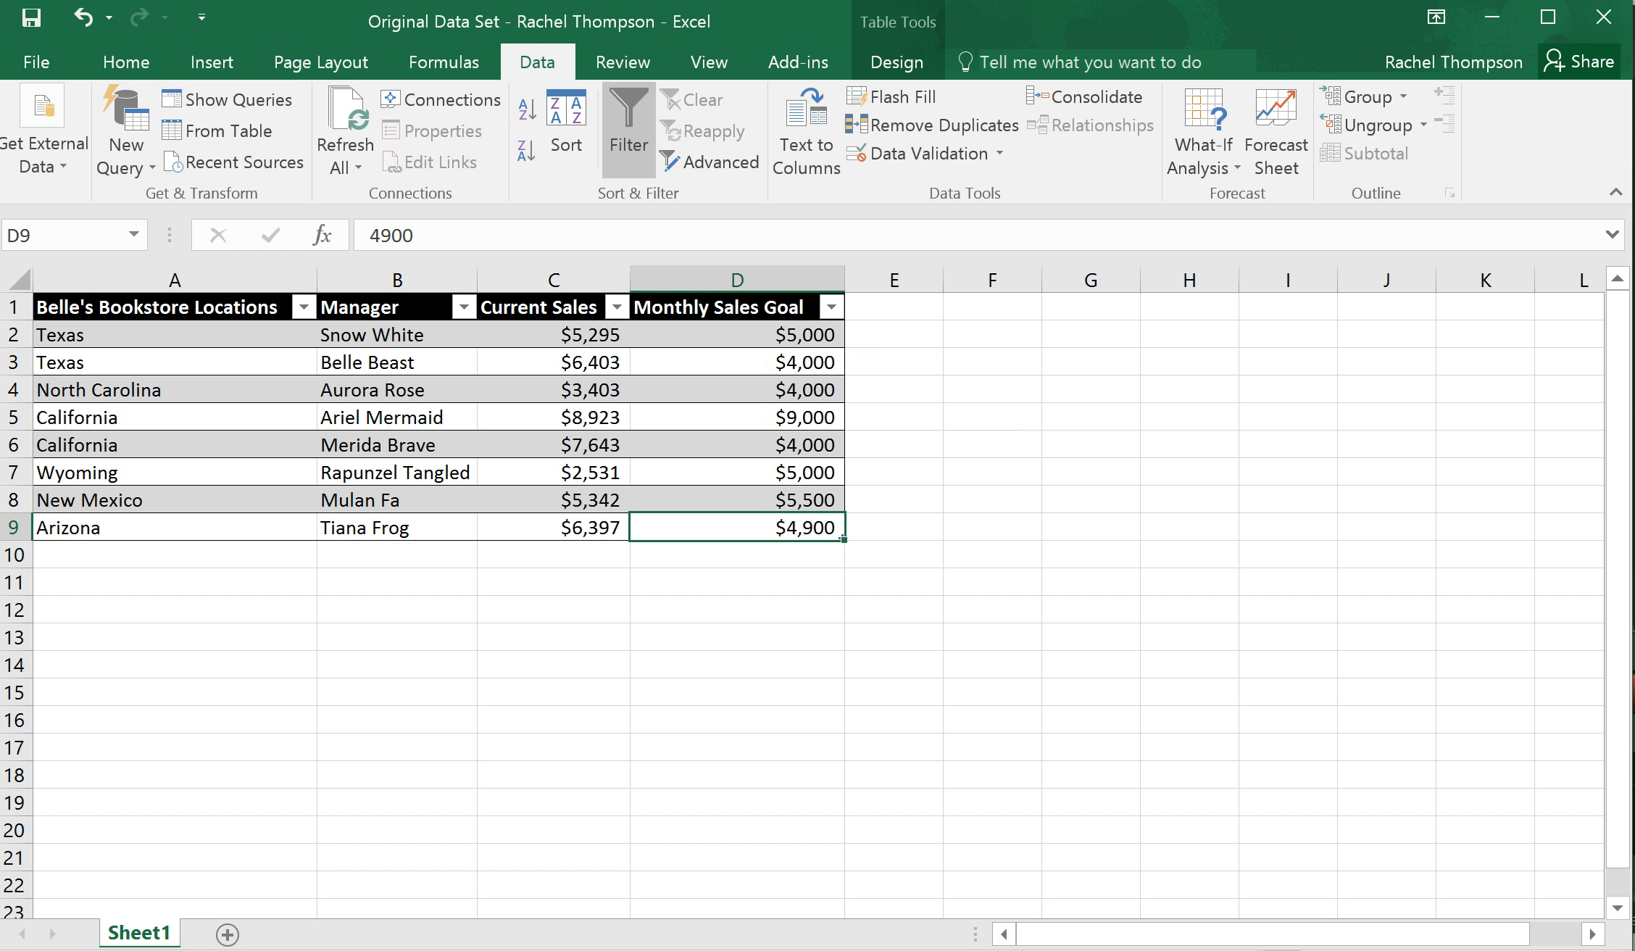
Filter the Belle's Bookstore Locations column to Arizona, California and New Mexico, and clear that filter again
{"action": "left_click", "coordinate": [303, 307]}
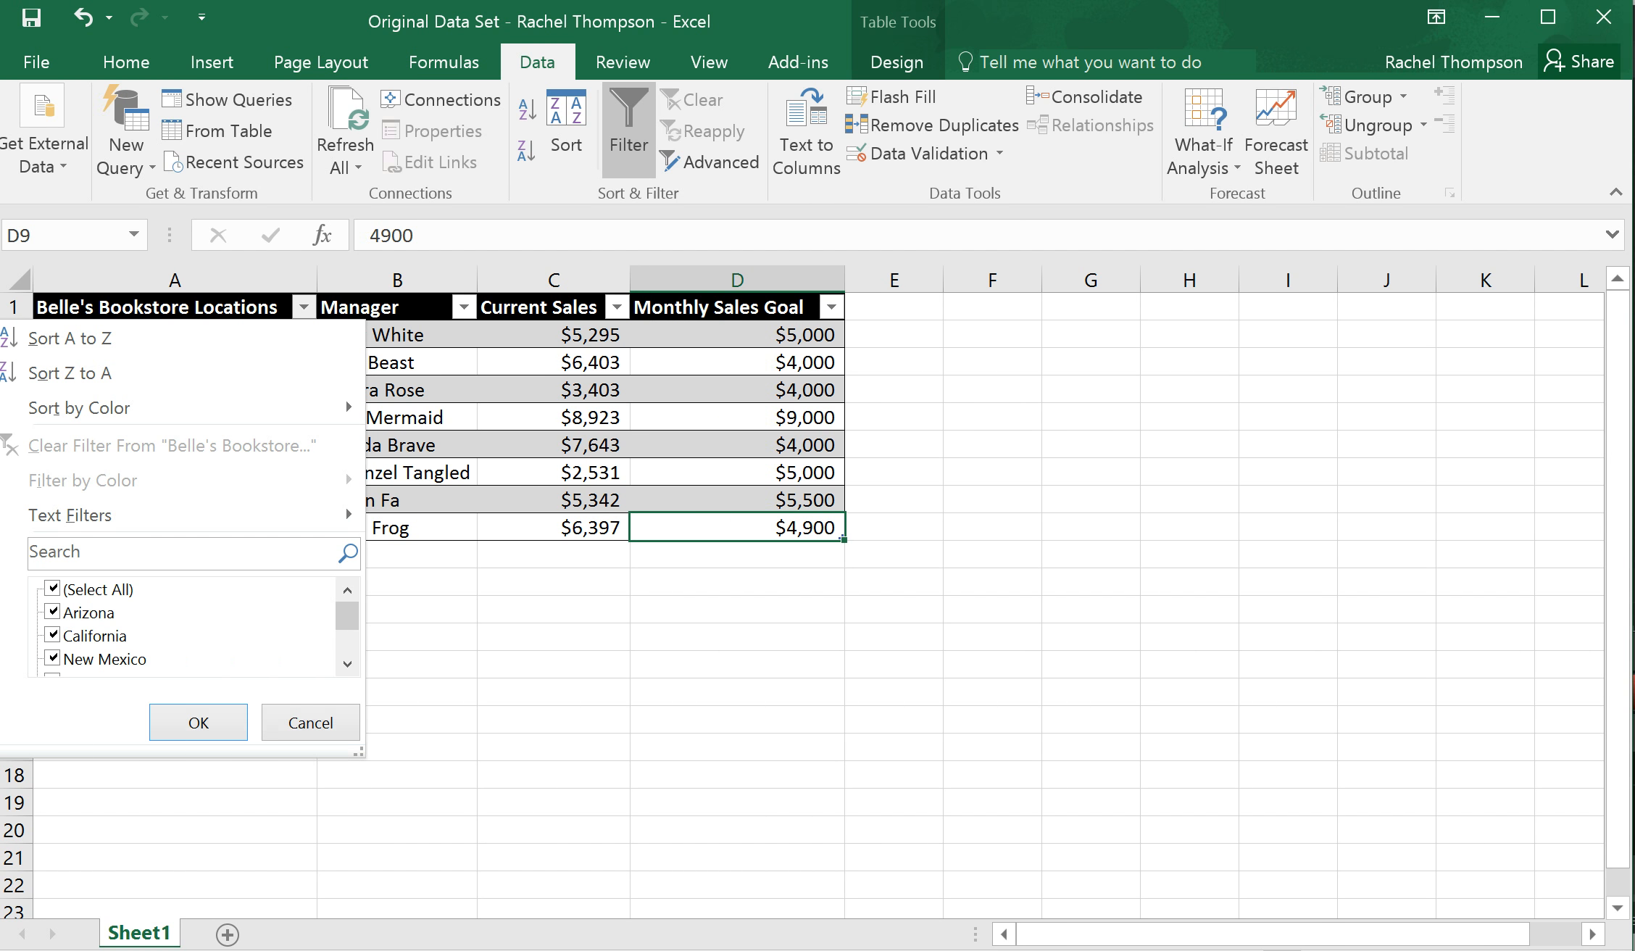
{"action": "left_click", "coordinate": [52, 589]}
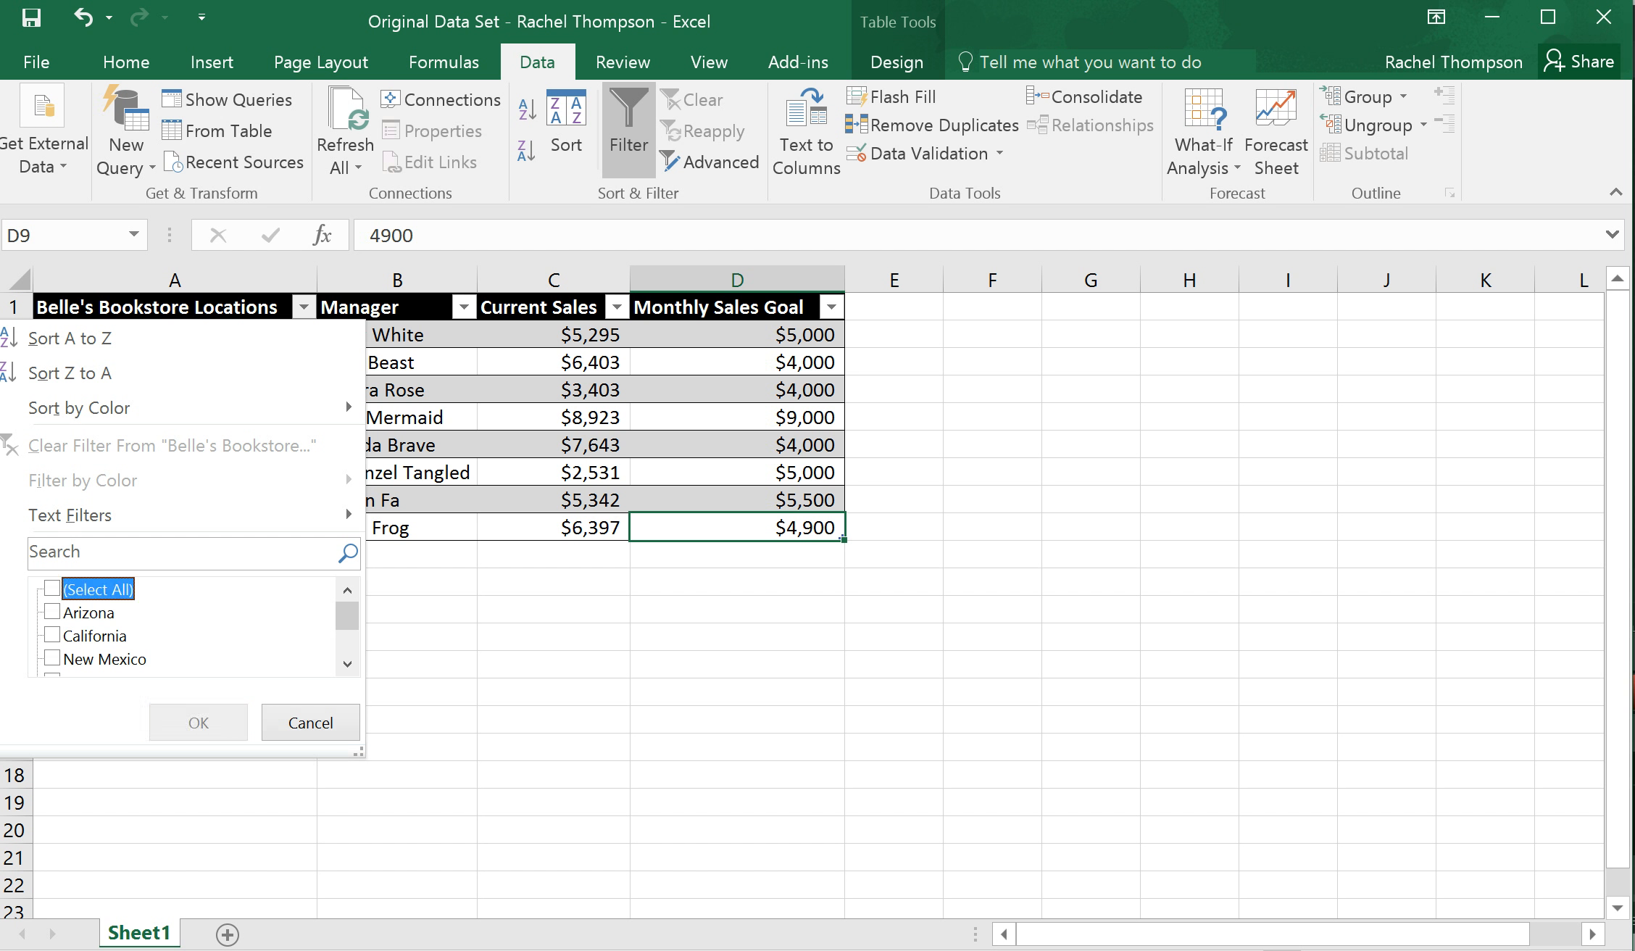
{"action": "left_click", "coordinate": [52, 612]}
{"action": "left_click", "coordinate": [53, 635]}
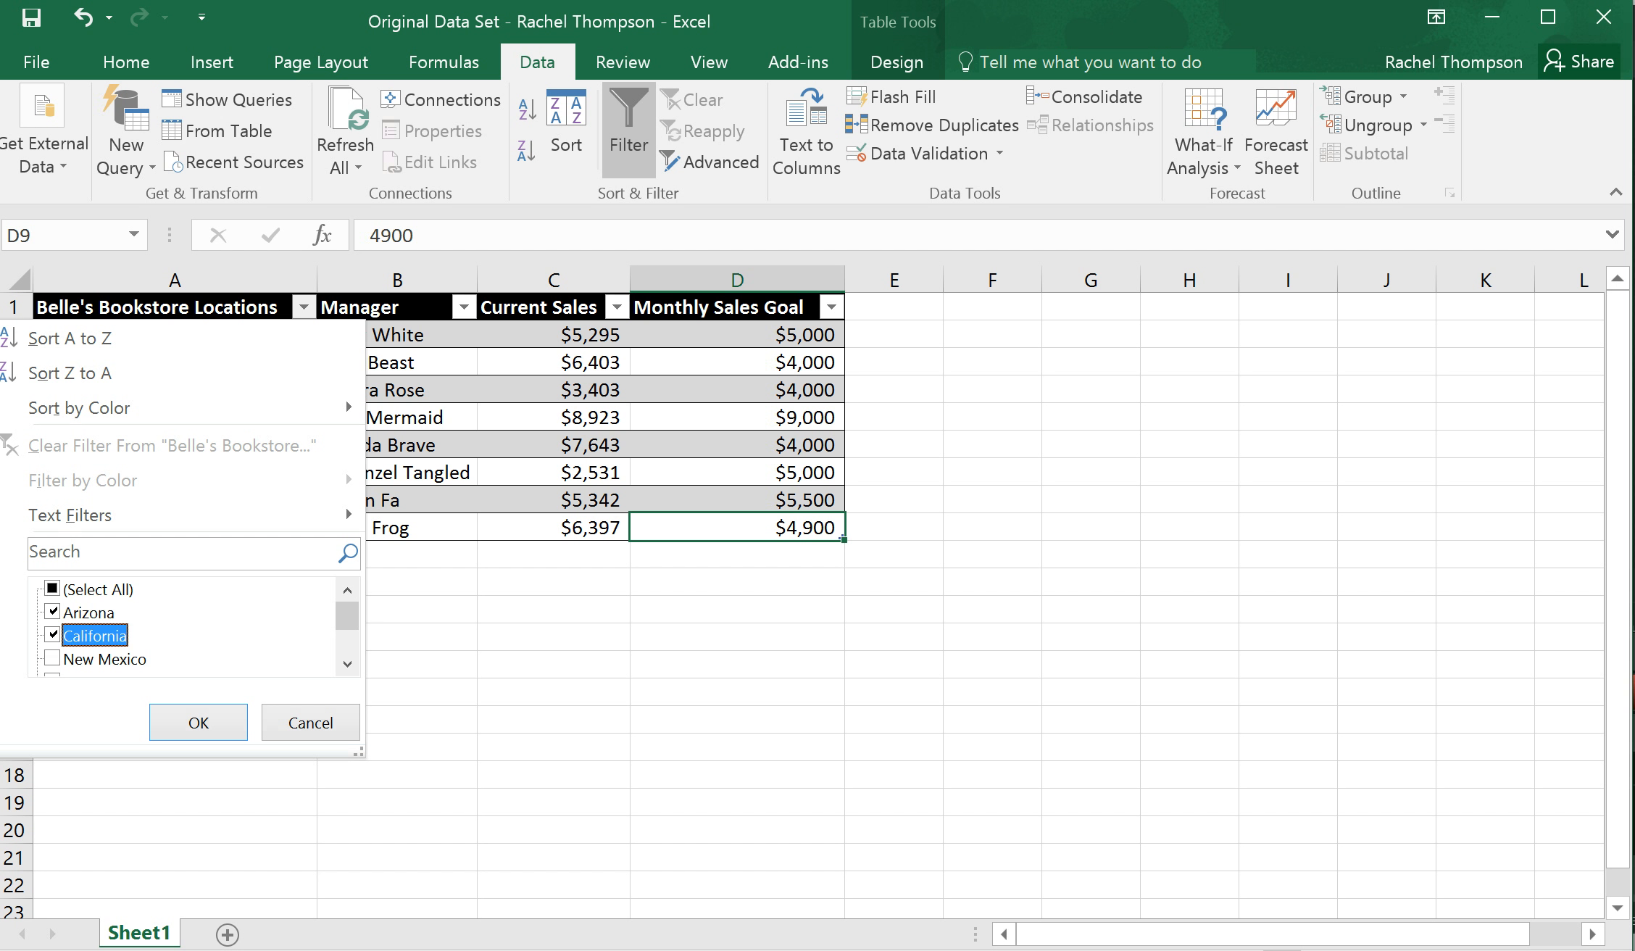
{"action": "left_click", "coordinate": [53, 658]}
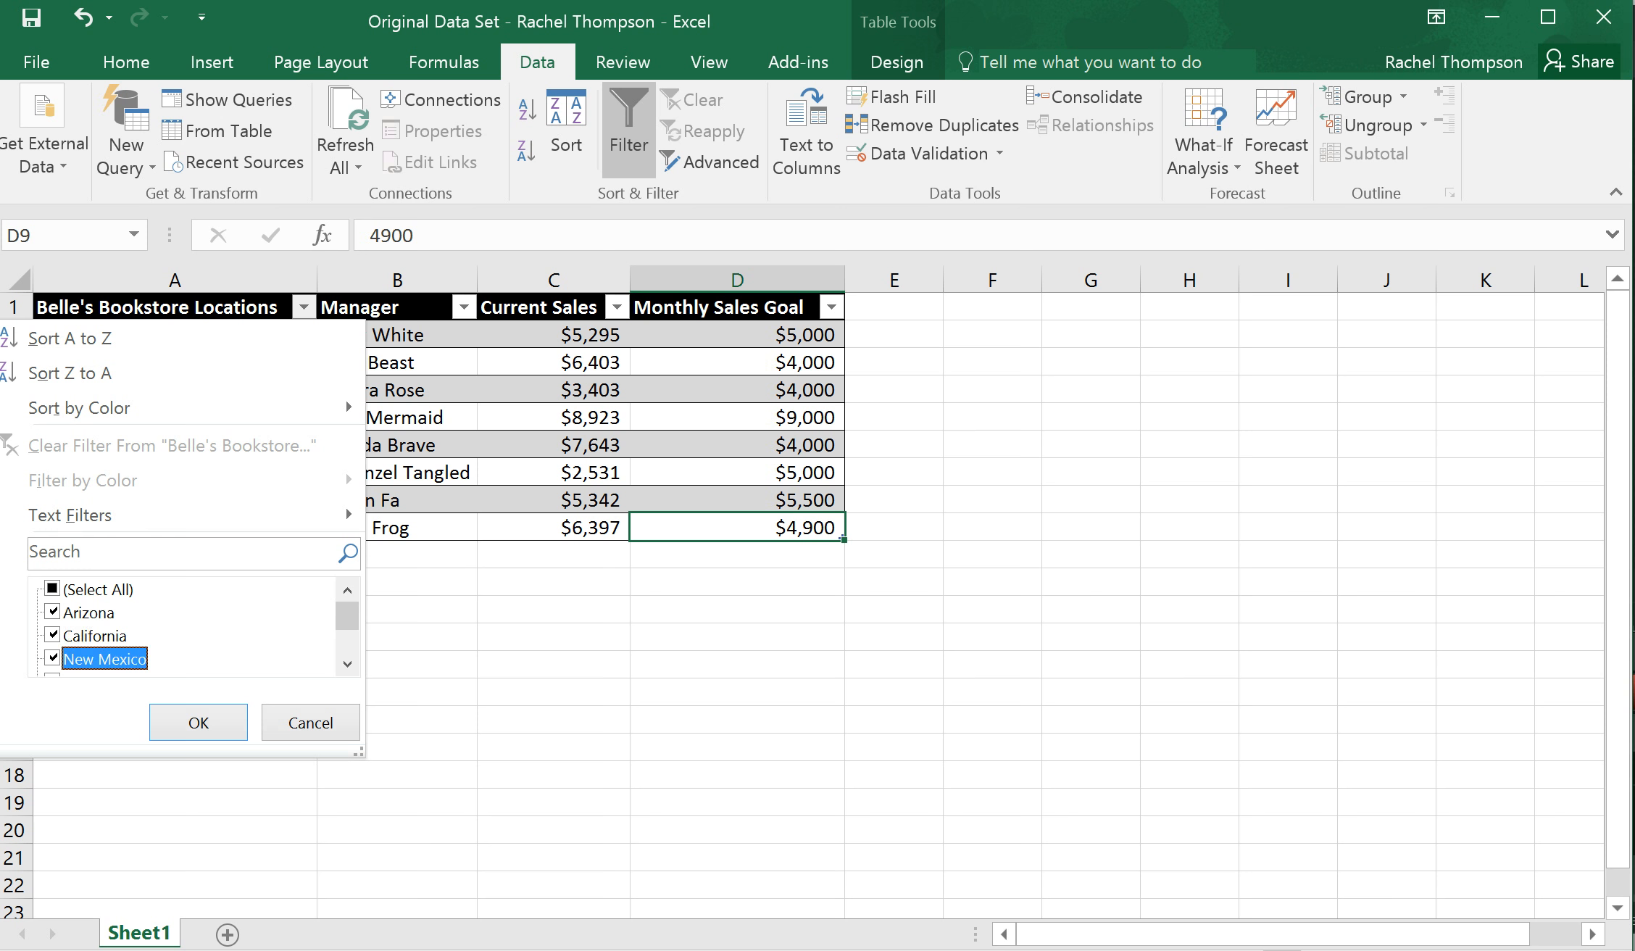
{"action": "left_click", "coordinate": [198, 722]}
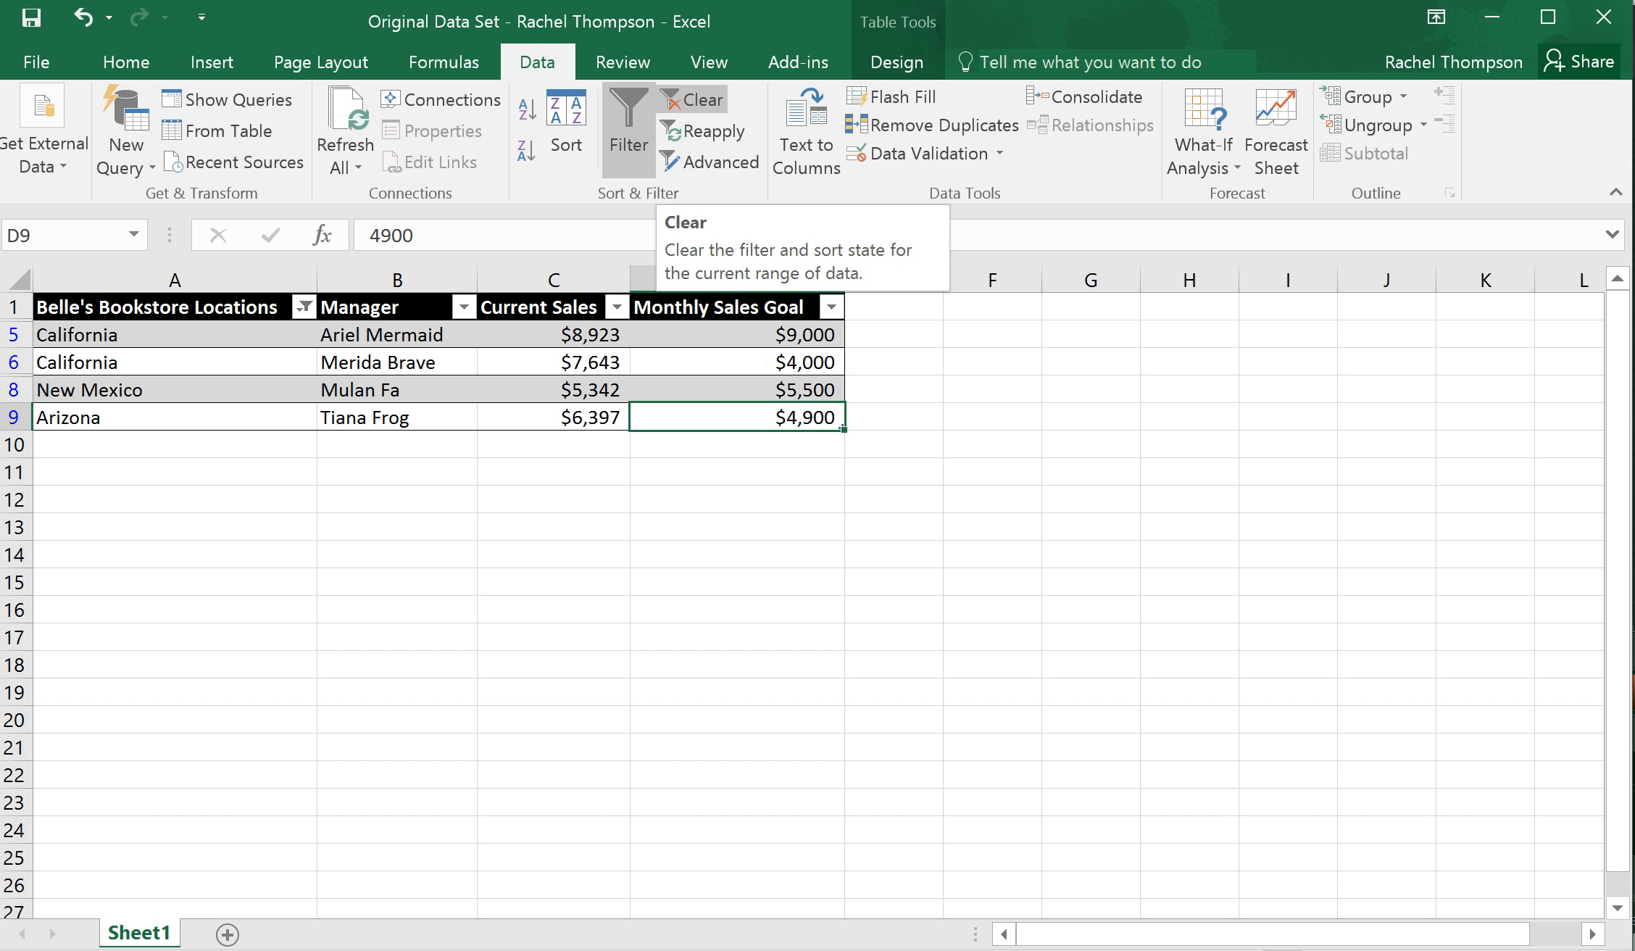
{"action": "left_click", "coordinate": [694, 99]}
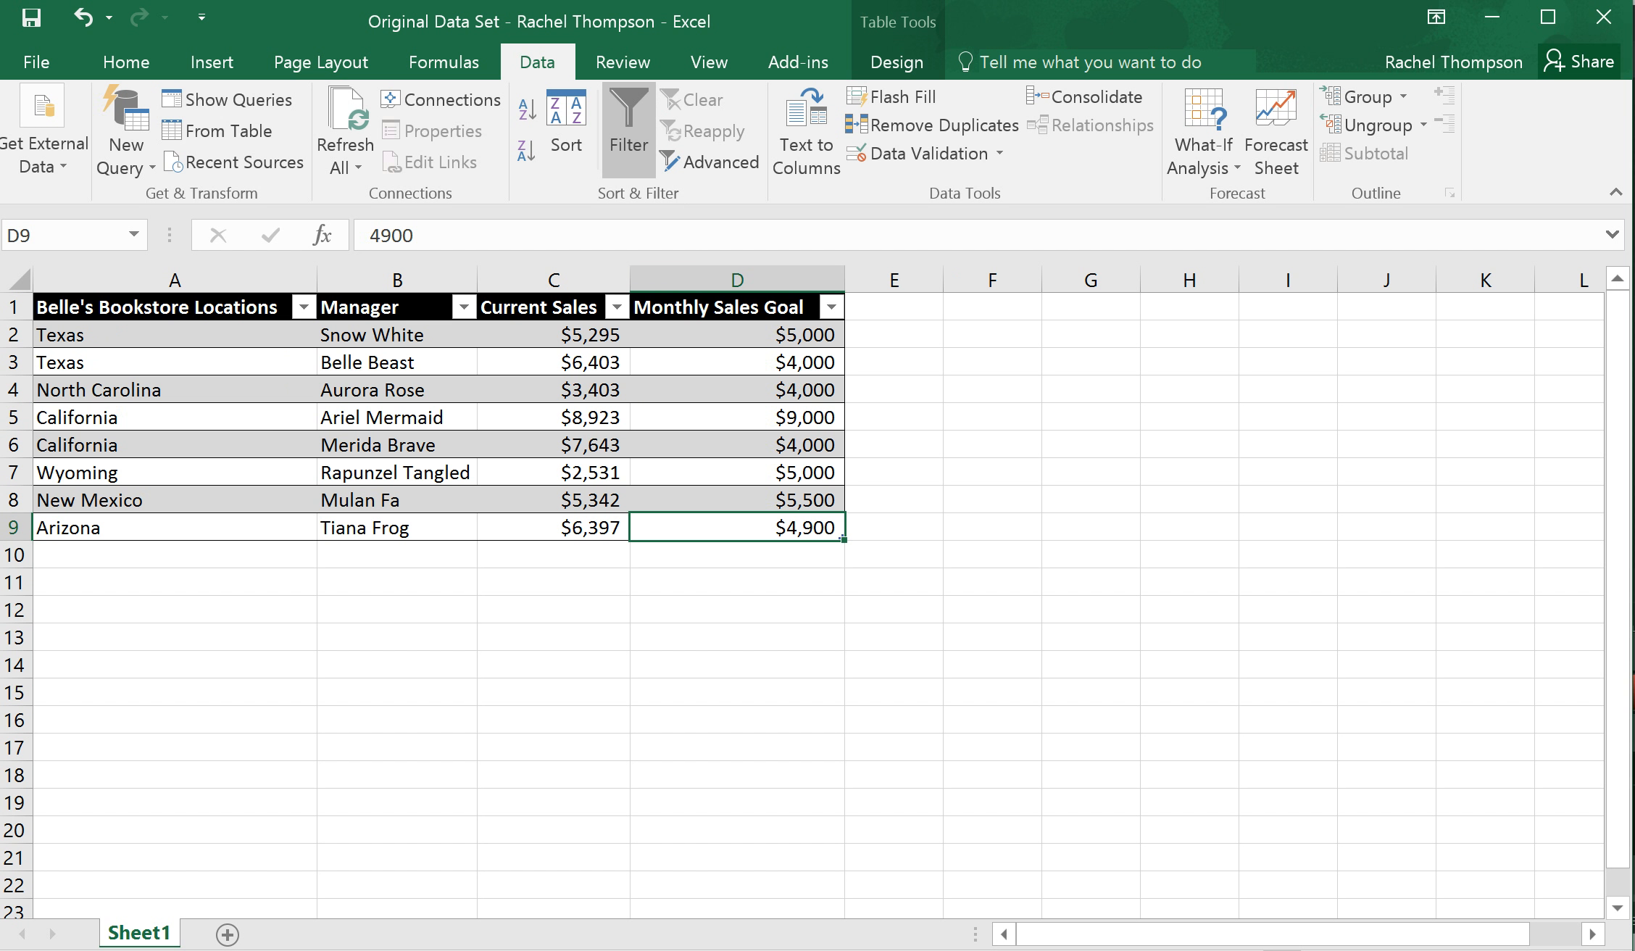
Set up a two-level table sort by Belle's Bookstore Locations, with Current Sales as the second level
{"action": "left_click", "coordinate": [567, 134]}
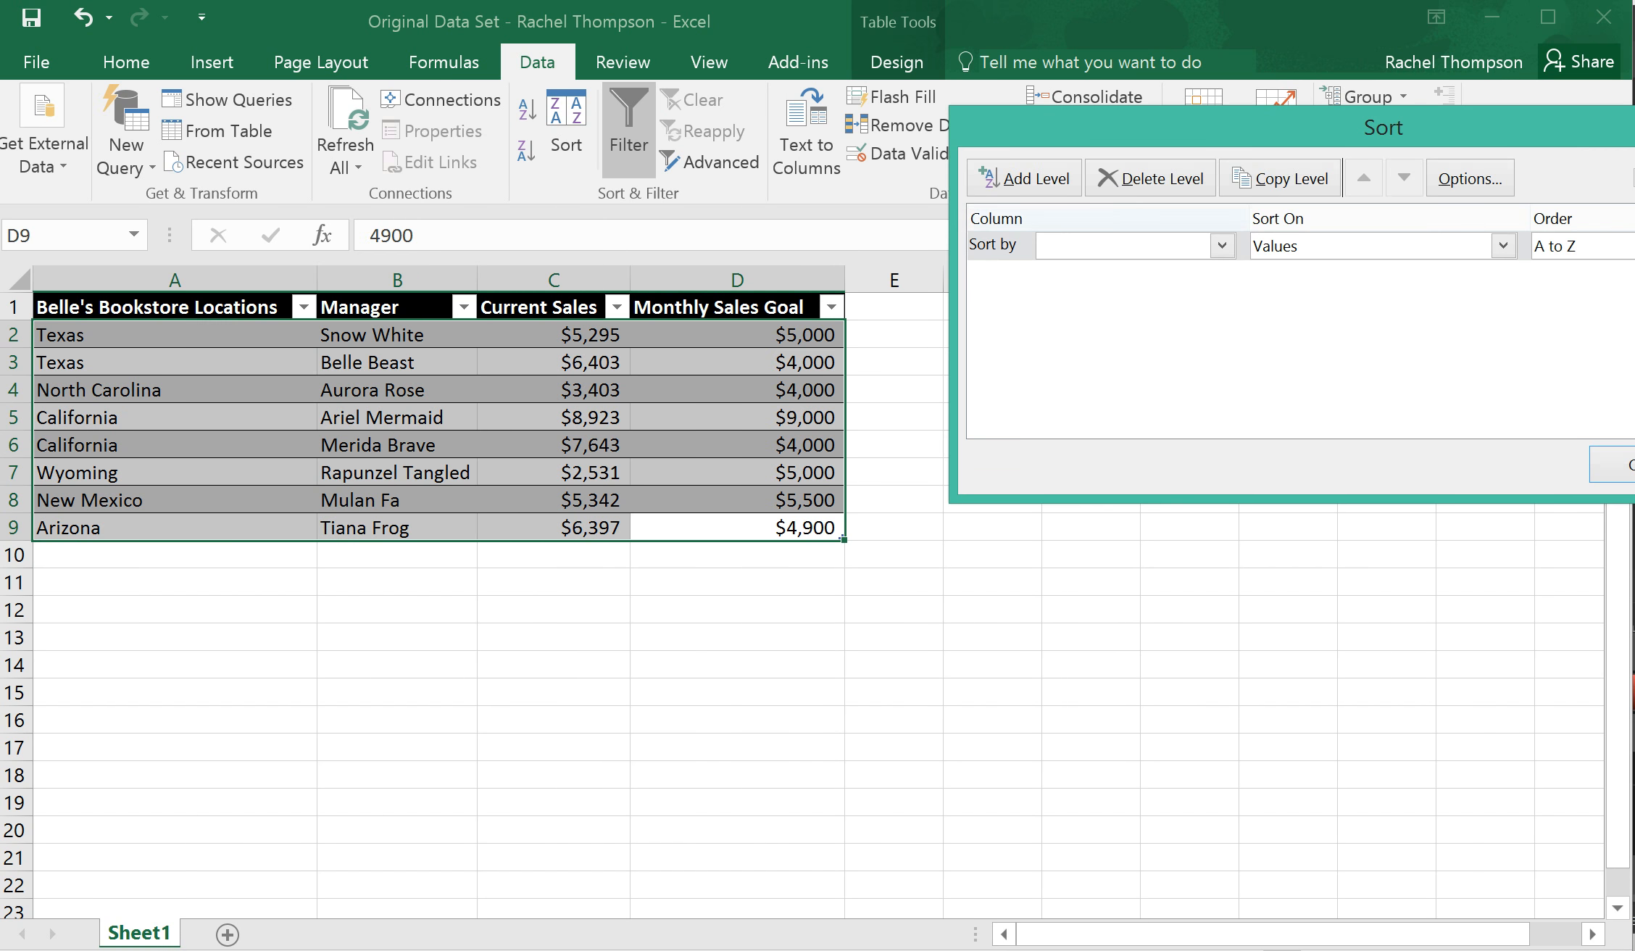
{"action": "left_click", "coordinate": [1023, 178]}
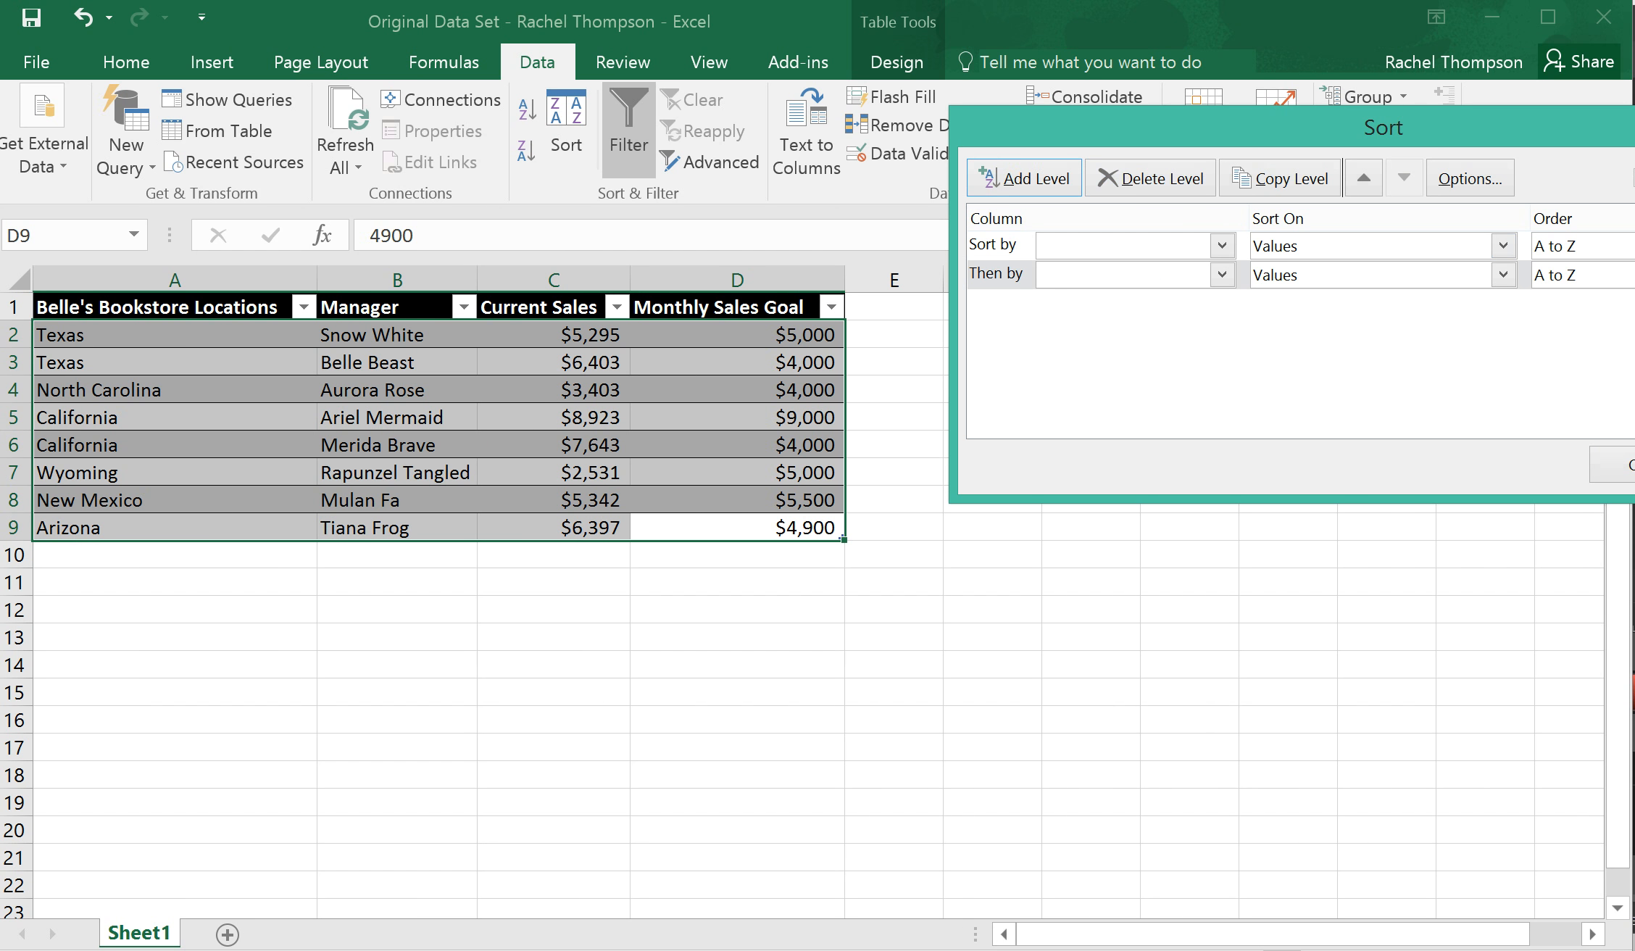
{"action": "left_click", "coordinate": [1222, 245]}
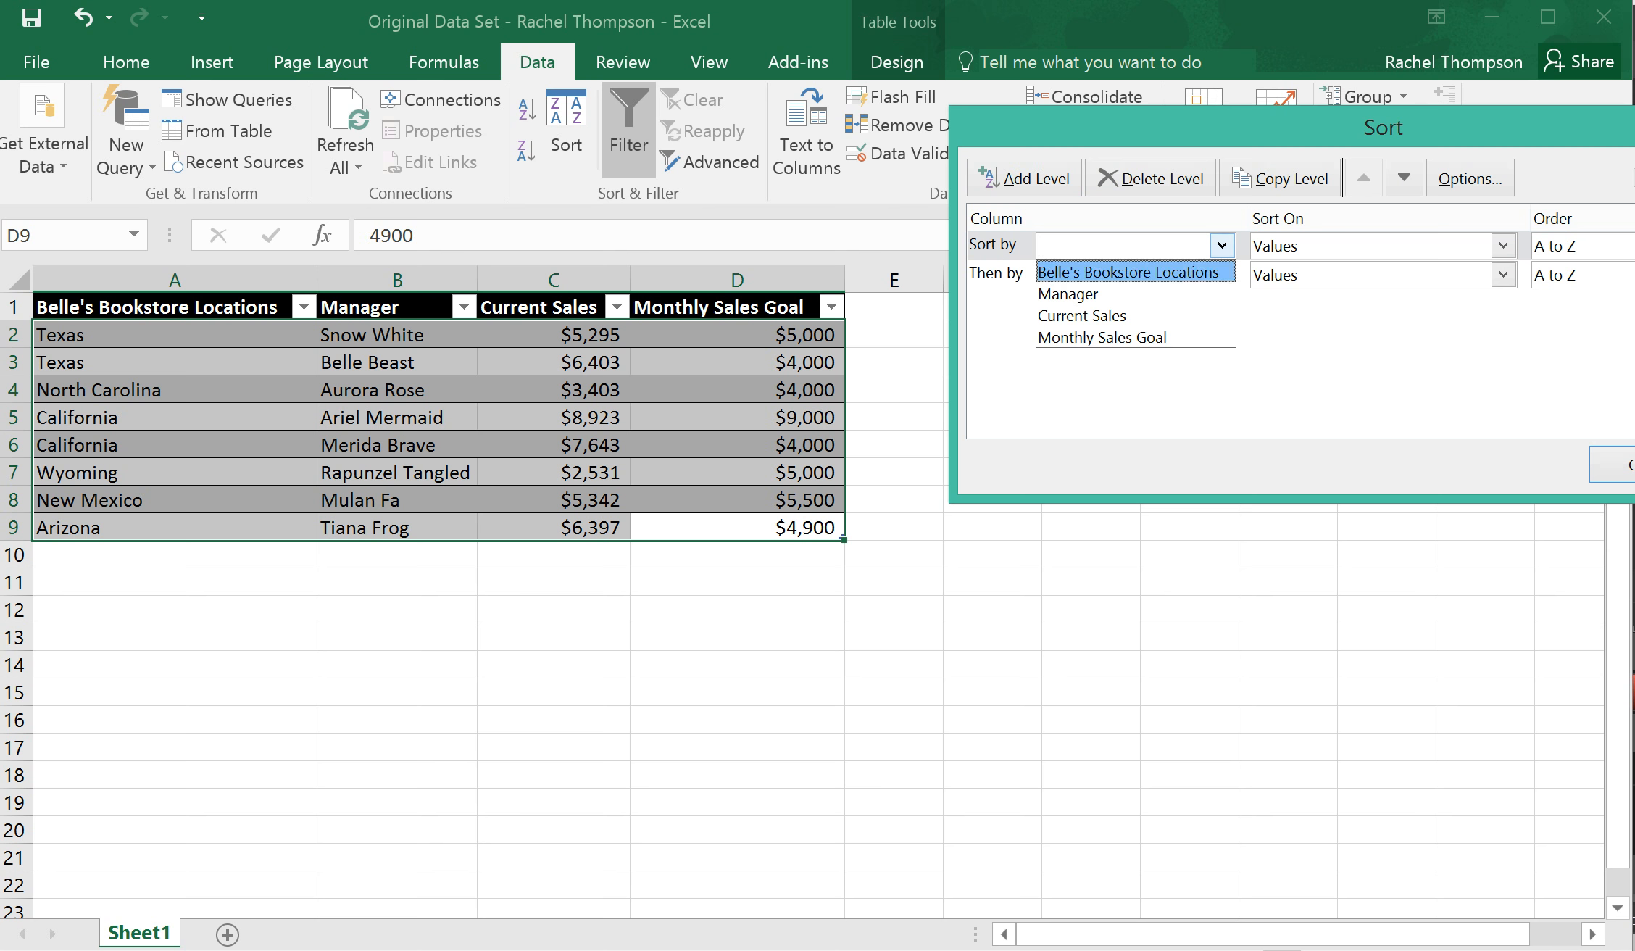
{"action": "left_click", "coordinate": [1222, 273]}
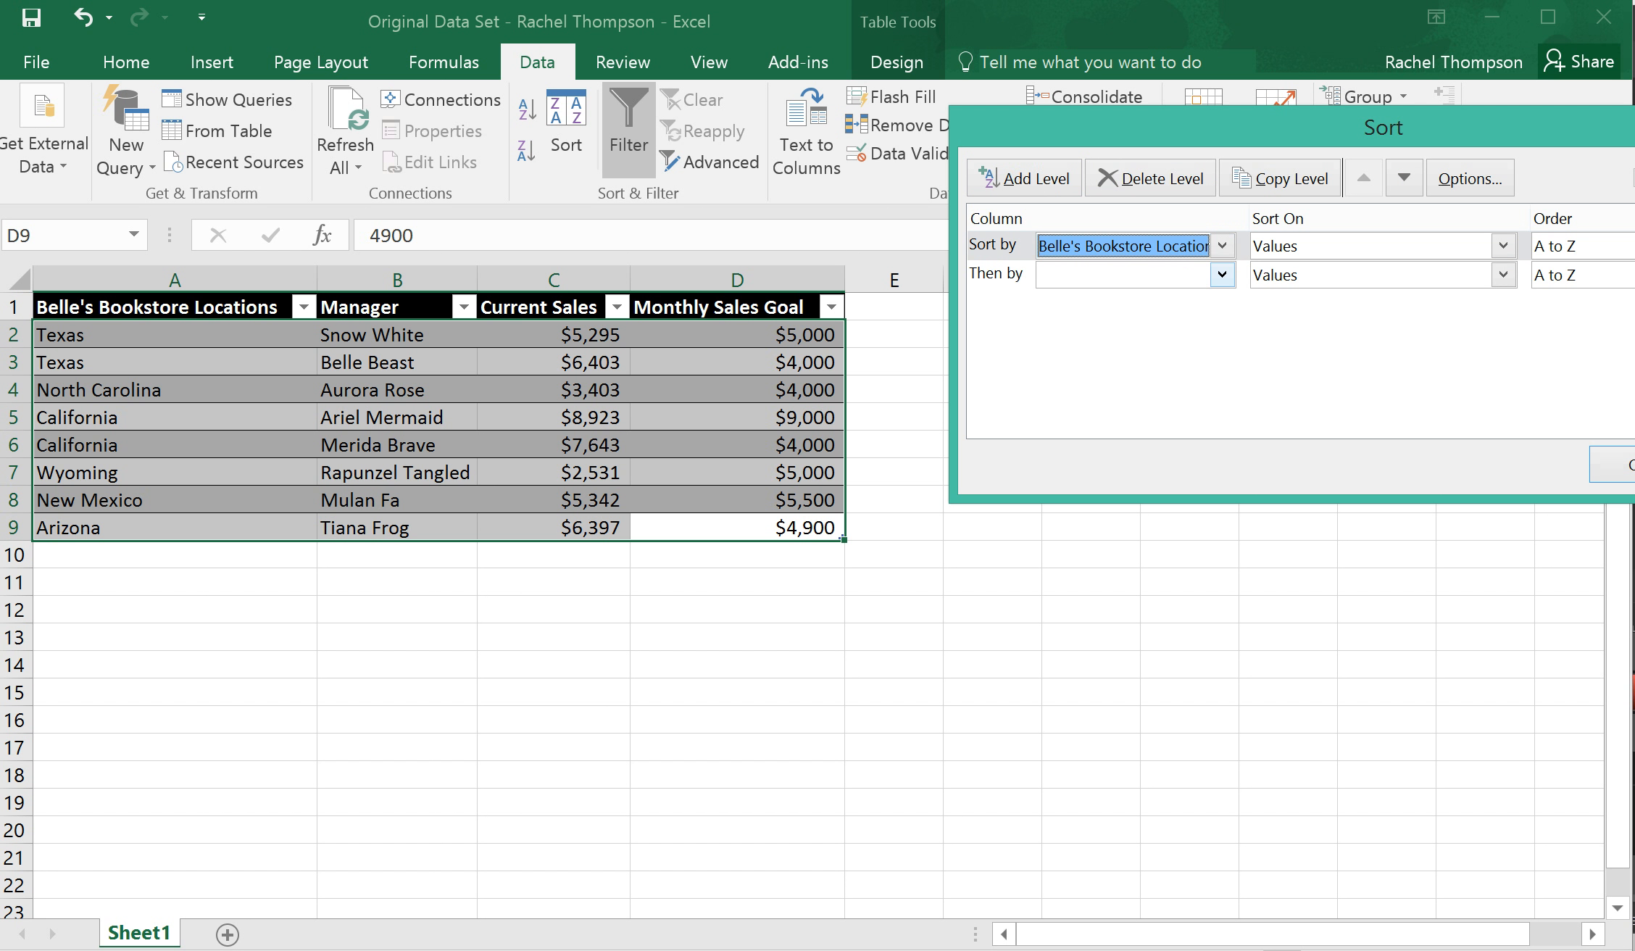
{"action": "left_click", "coordinate": [1223, 274]}
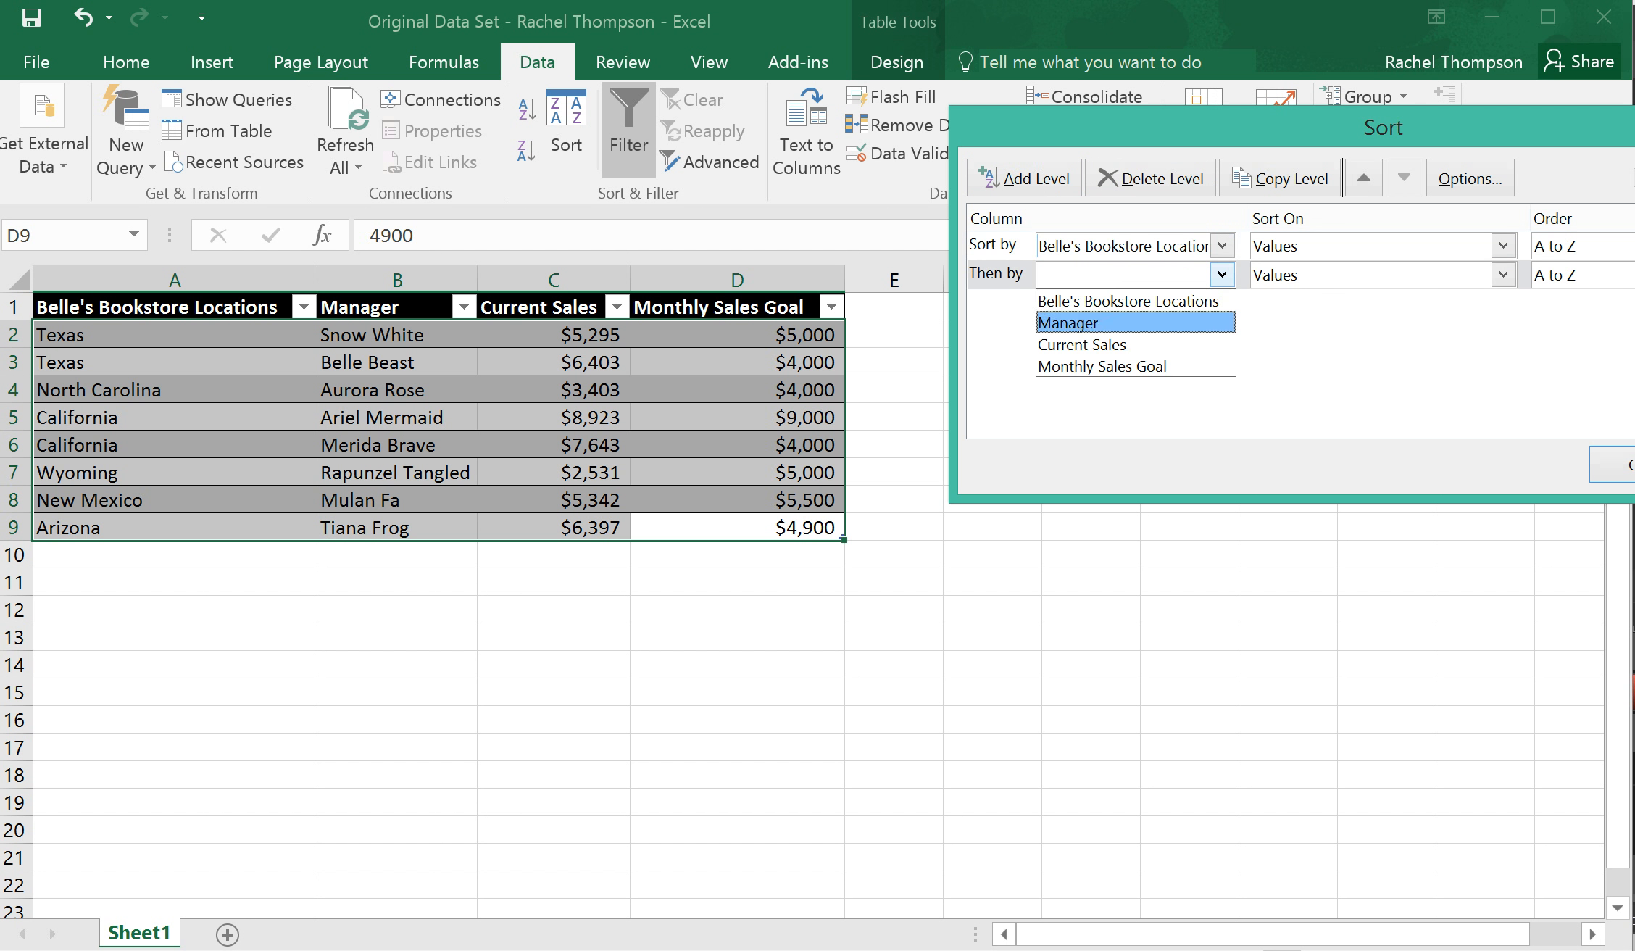
{"action": "left_click", "coordinate": [1135, 345]}
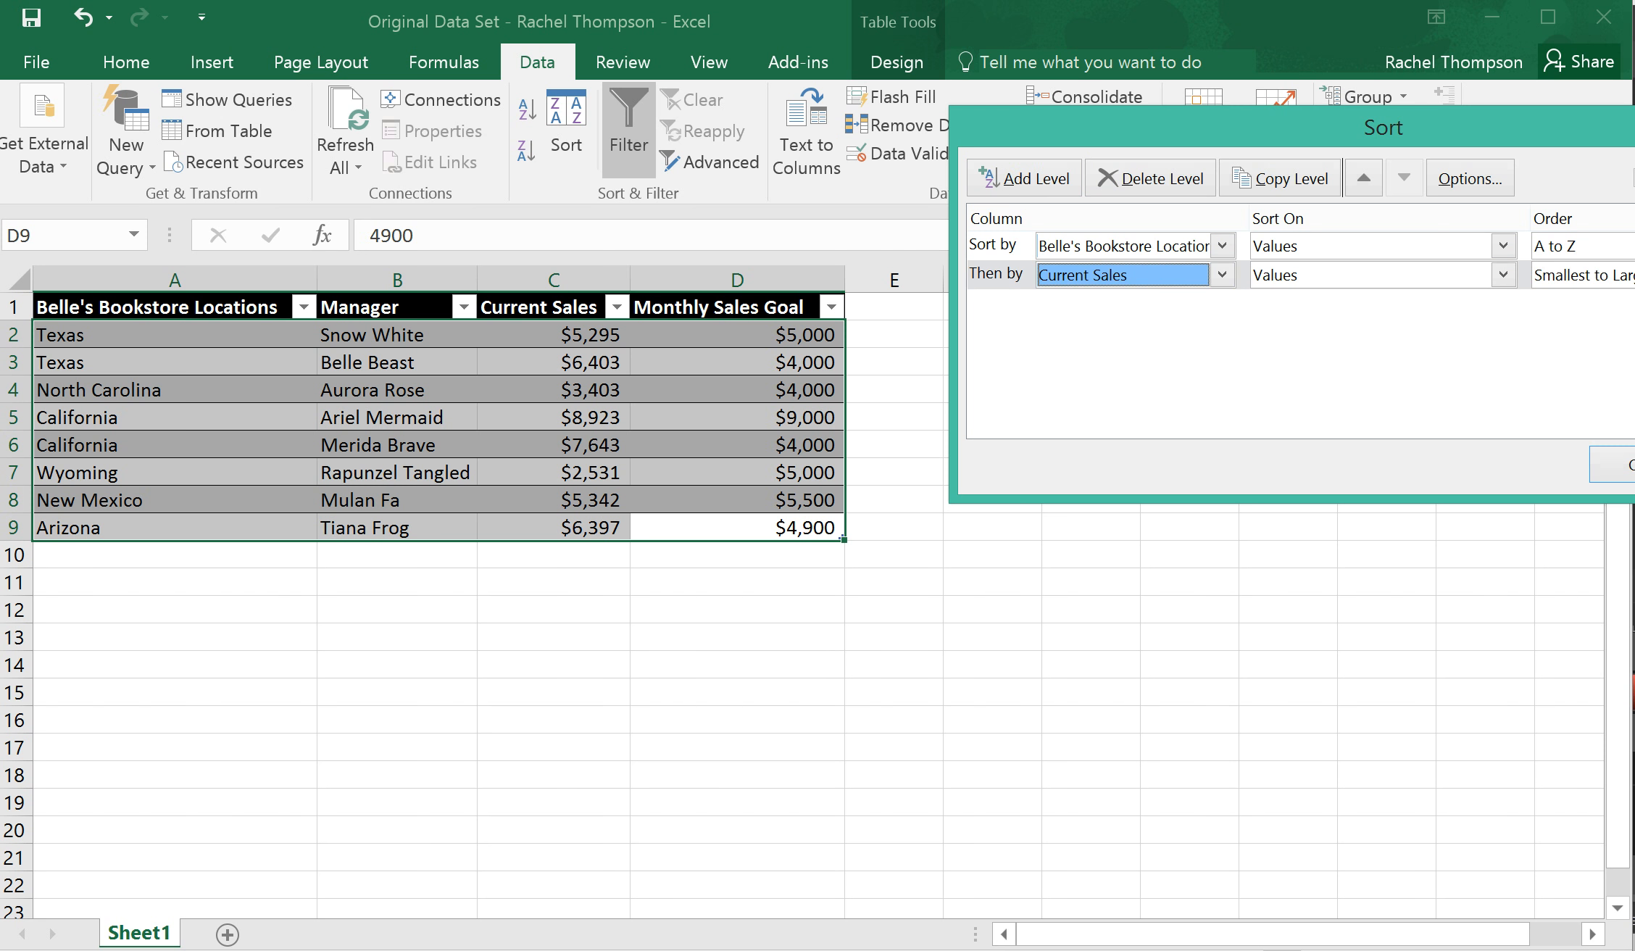
Order the Current Sales level Largest to Smallest and the Belle's Bookstore Locations level Z to A, and apply the sort
{"action": "left_click", "coordinate": [1624, 274]}
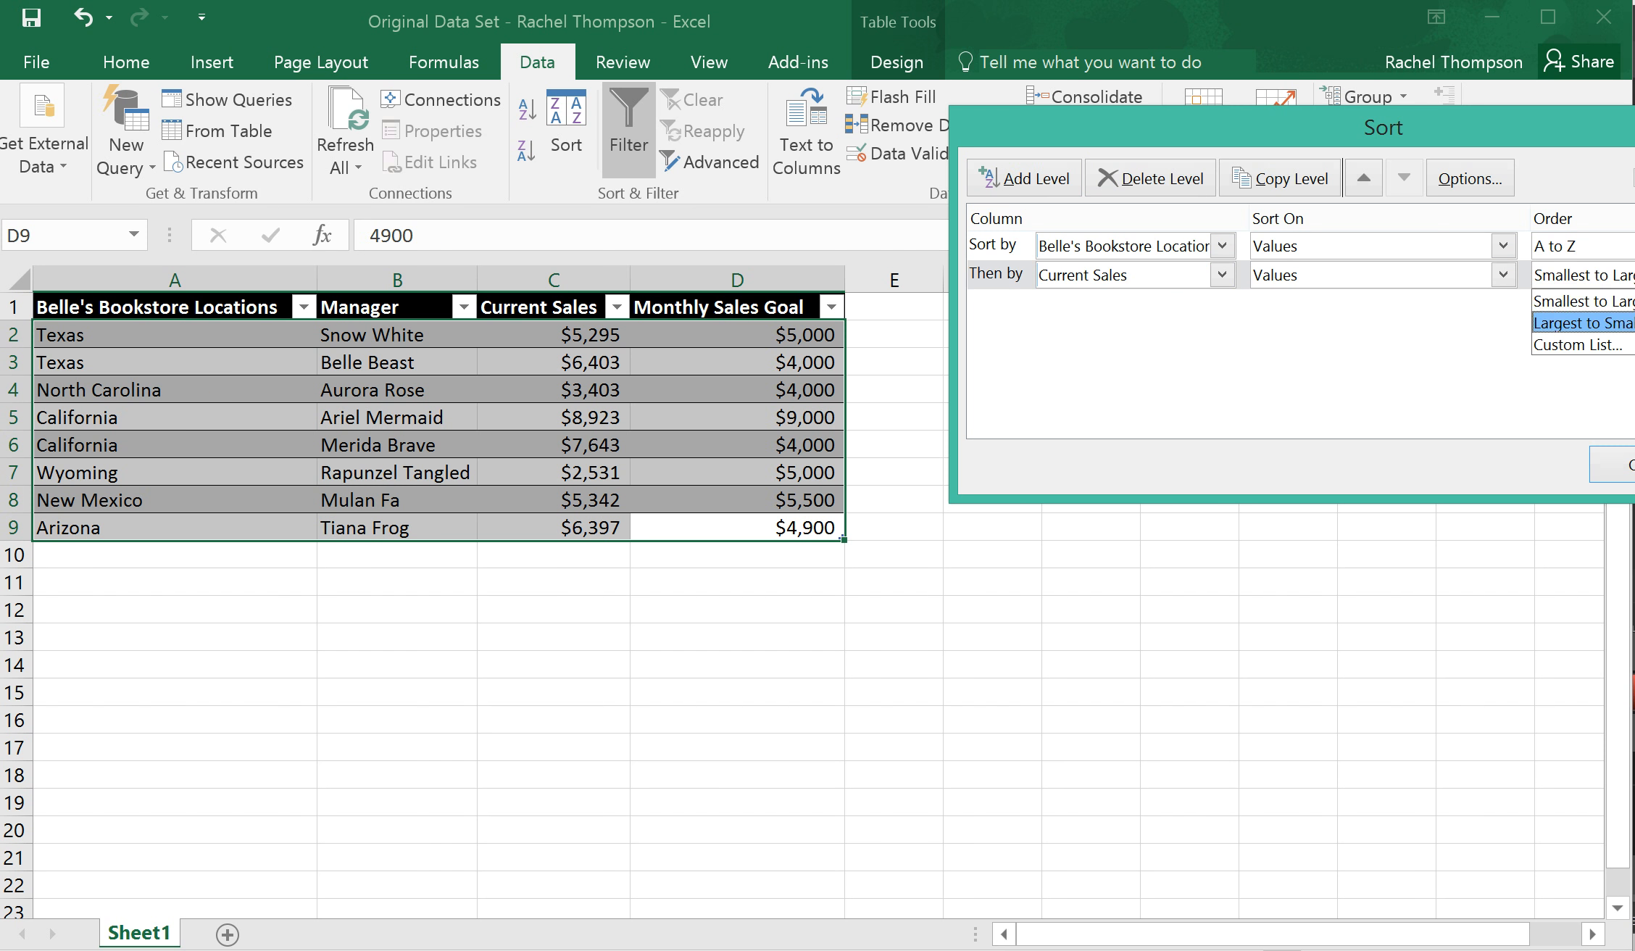
{"action": "key", "text": "Return"}
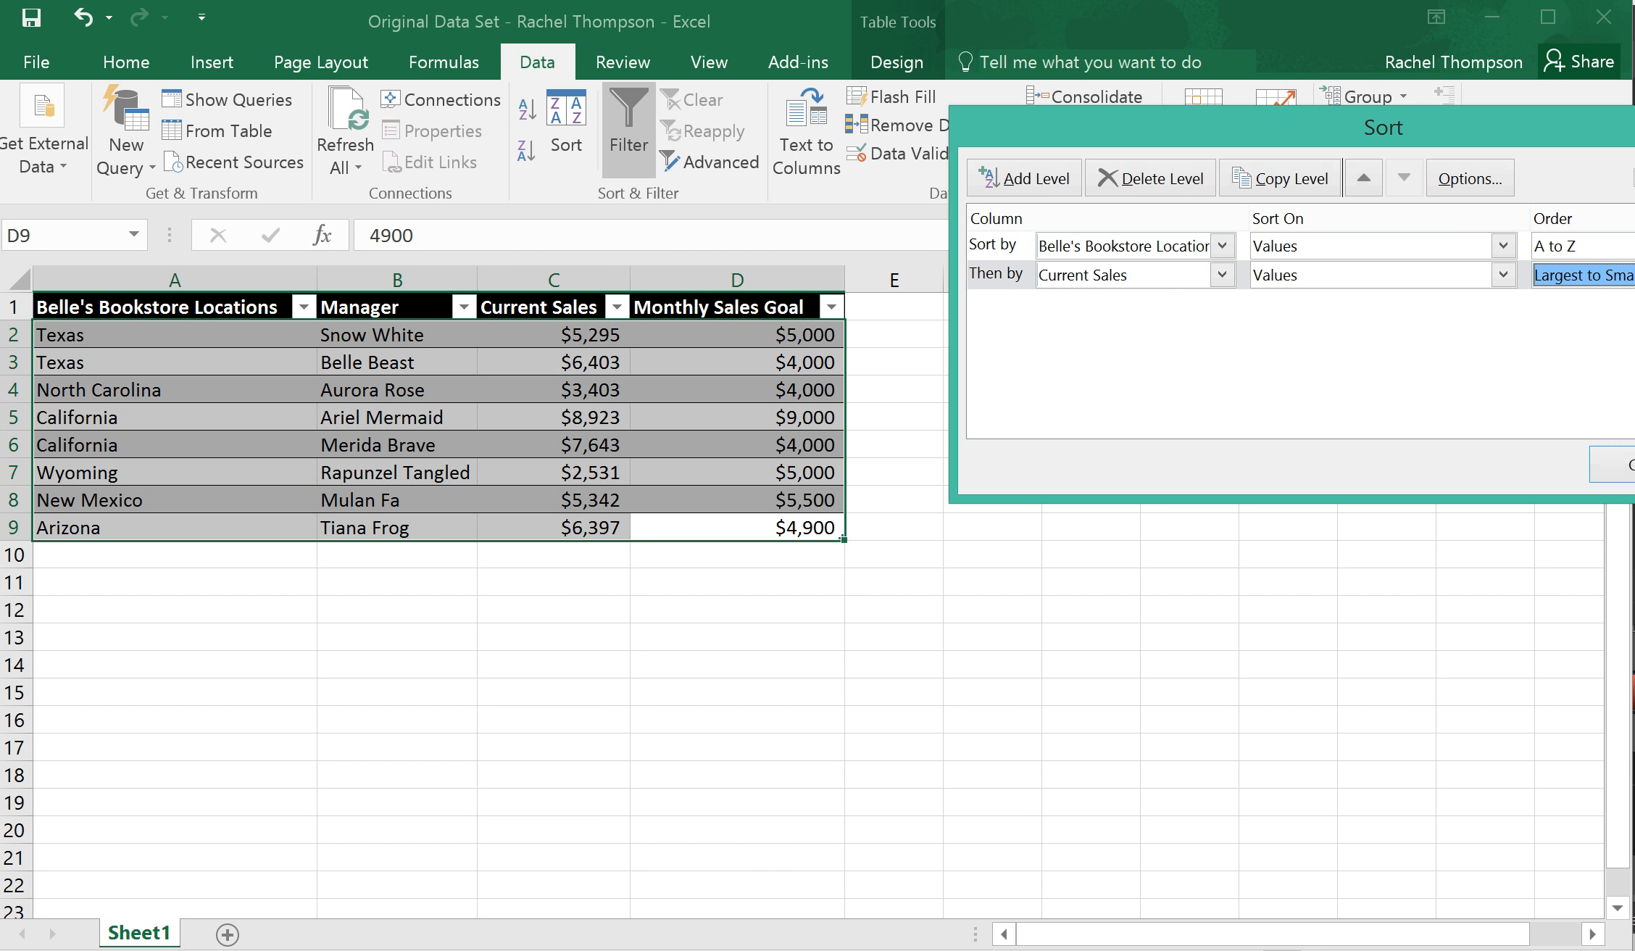
{"action": "left_click", "coordinate": [1624, 246]}
{"action": "key", "text": "Down"}
{"action": "key", "text": "Return"}
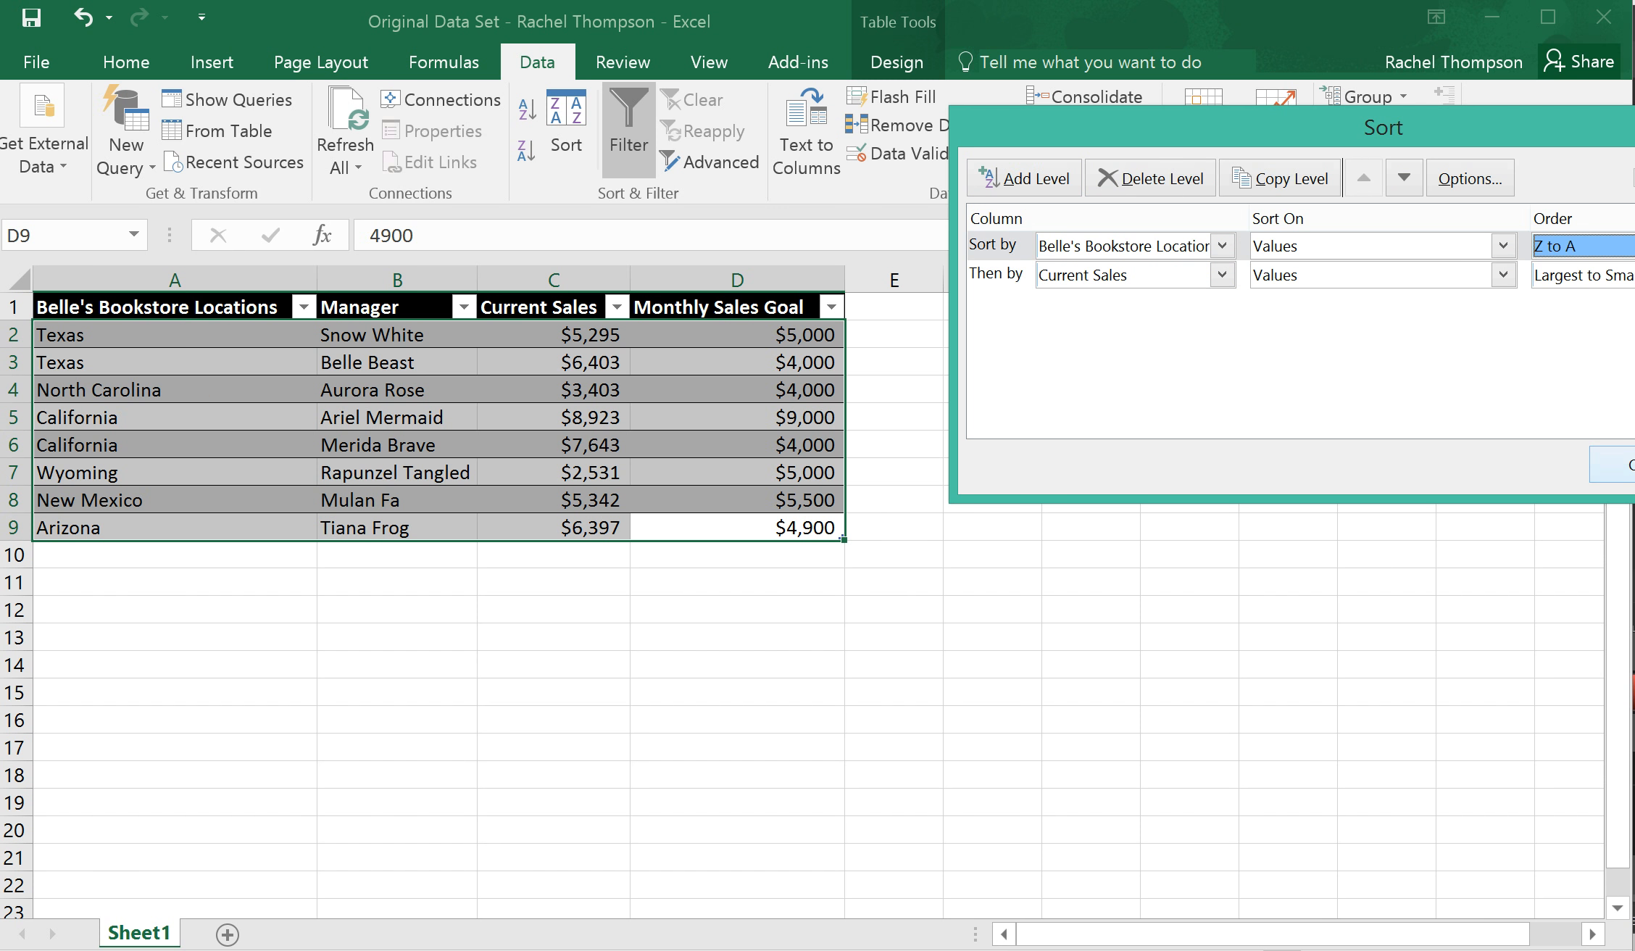
{"action": "left_click", "coordinate": [1624, 464]}
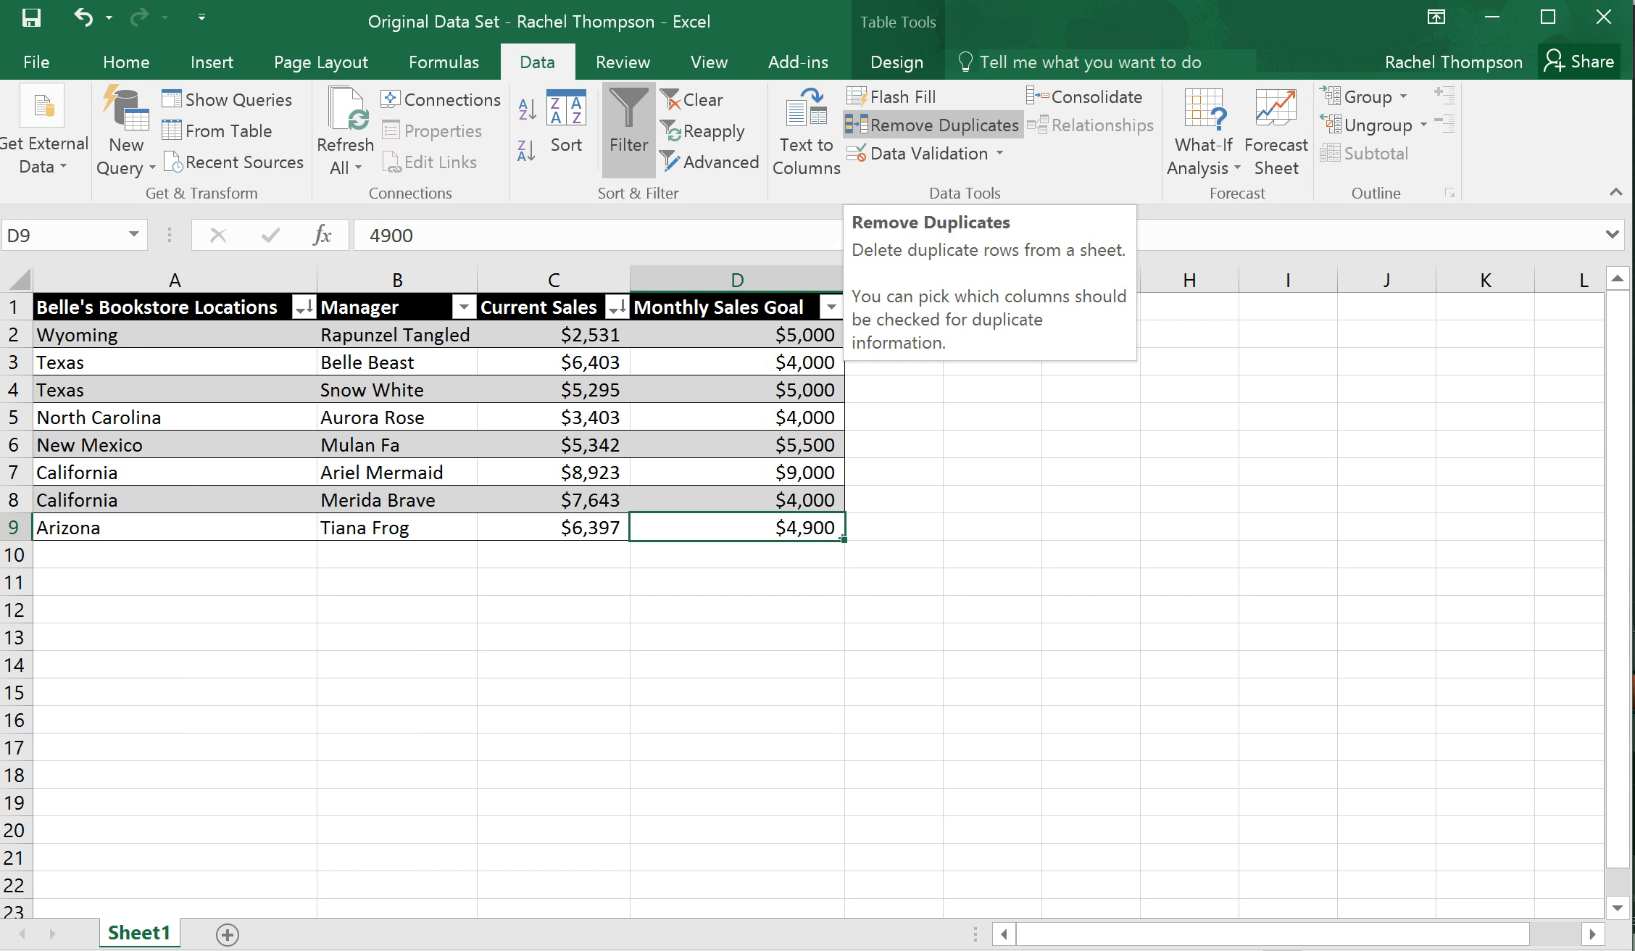
Remove duplicate rows from the table, comparing only the Belle's Bookstore Locations column
{"action": "left_click", "coordinate": [935, 125]}
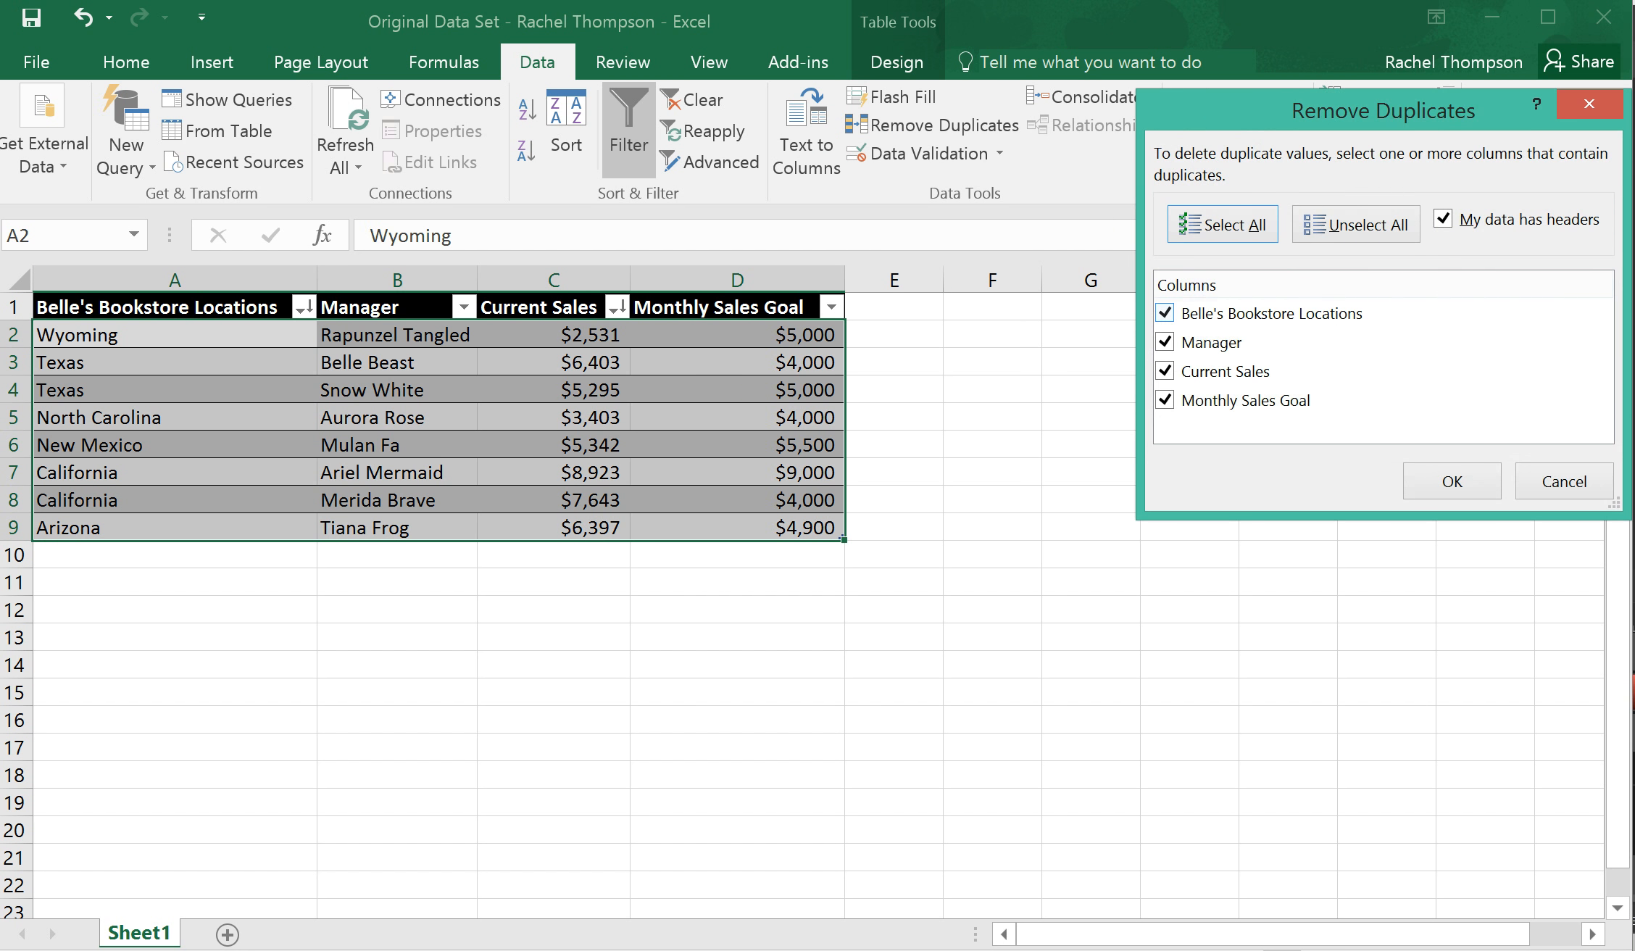
{"action": "left_click", "coordinate": [1165, 343]}
{"action": "left_click", "coordinate": [1165, 371]}
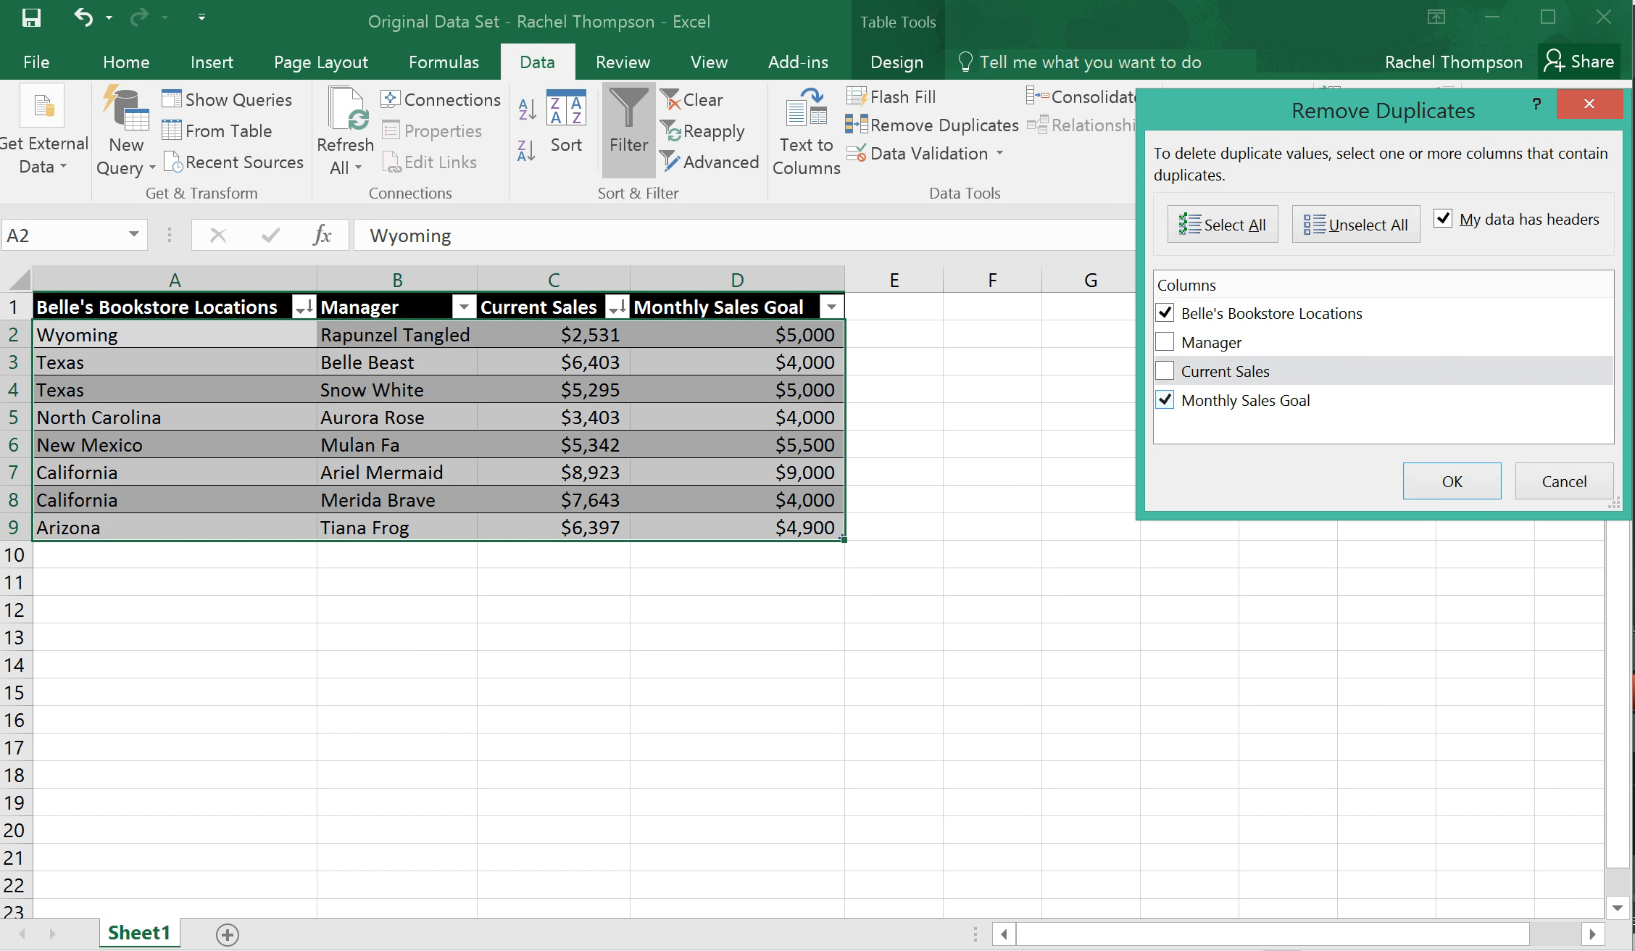
{"action": "left_click", "coordinate": [1165, 401]}
{"action": "left_click", "coordinate": [1164, 314]}
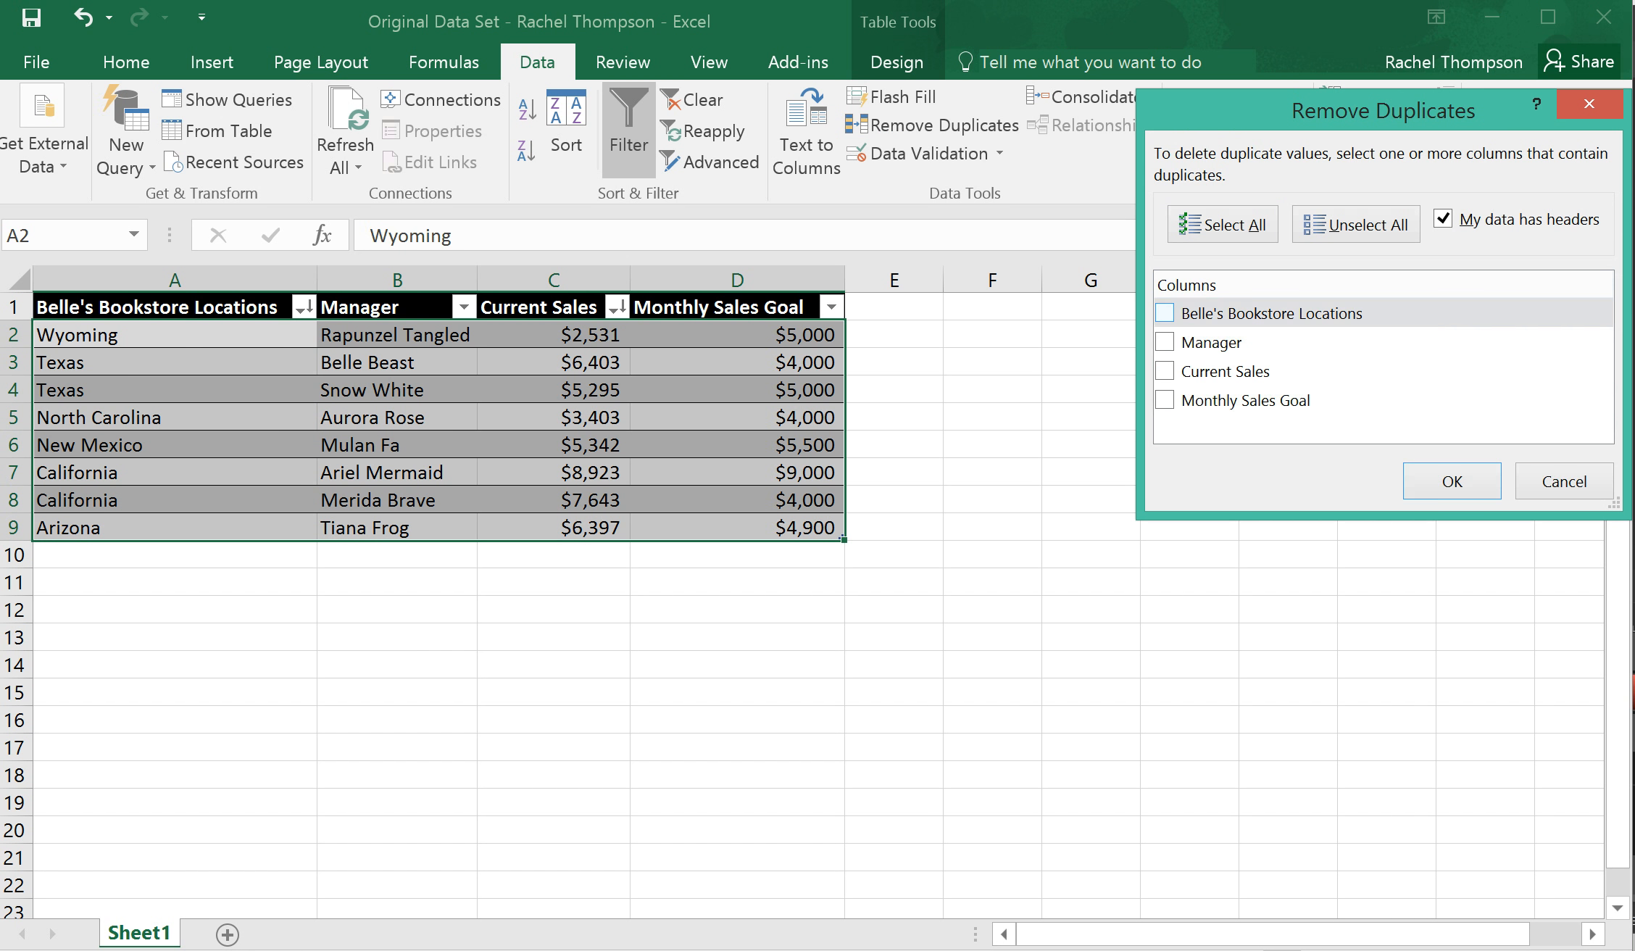
{"action": "left_click", "coordinate": [1165, 313]}
{"action": "key", "text": "Return"}
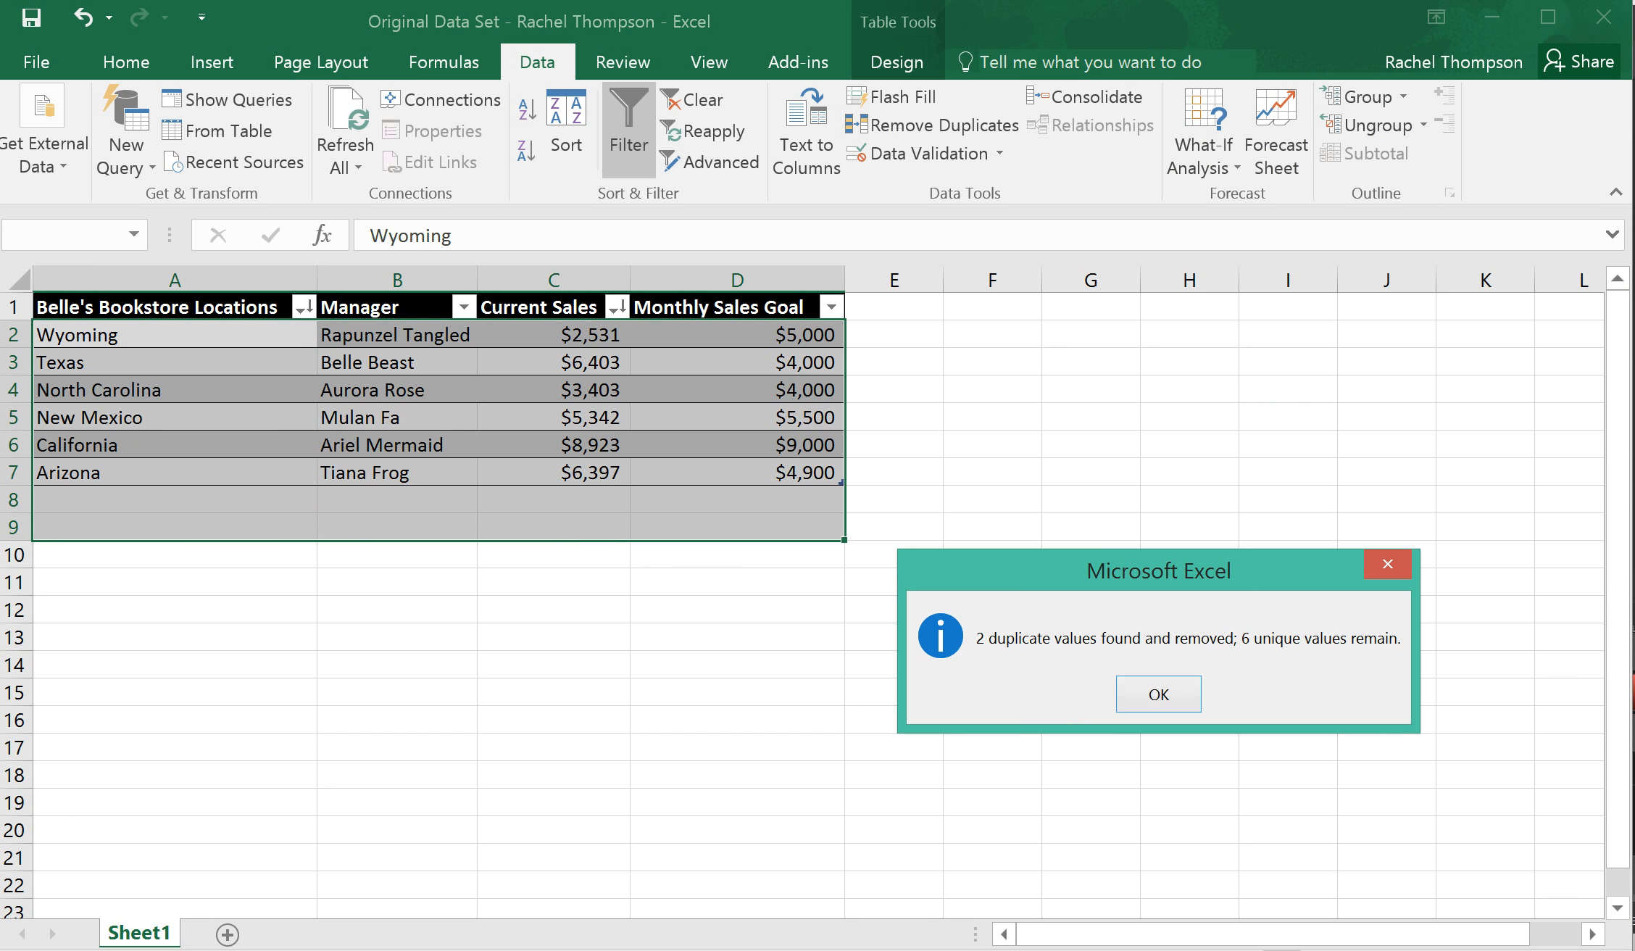